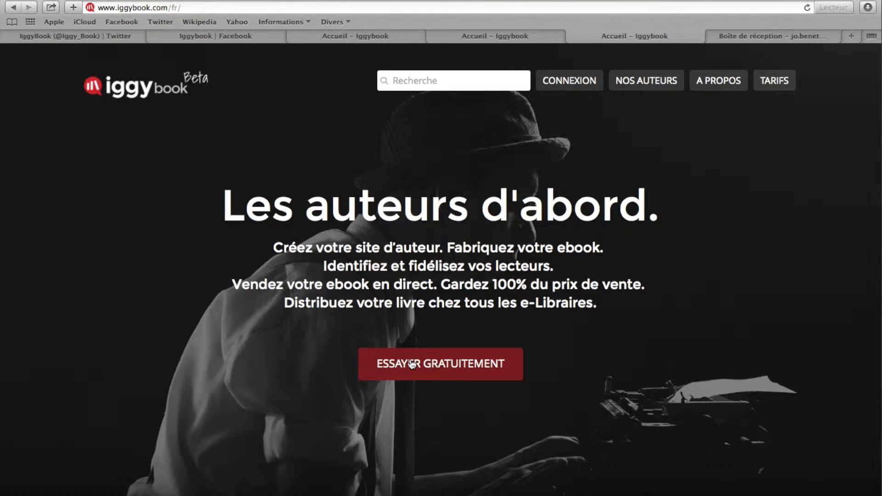
Open the free registration form and enter the account's e-mail address
left_click(412, 364)
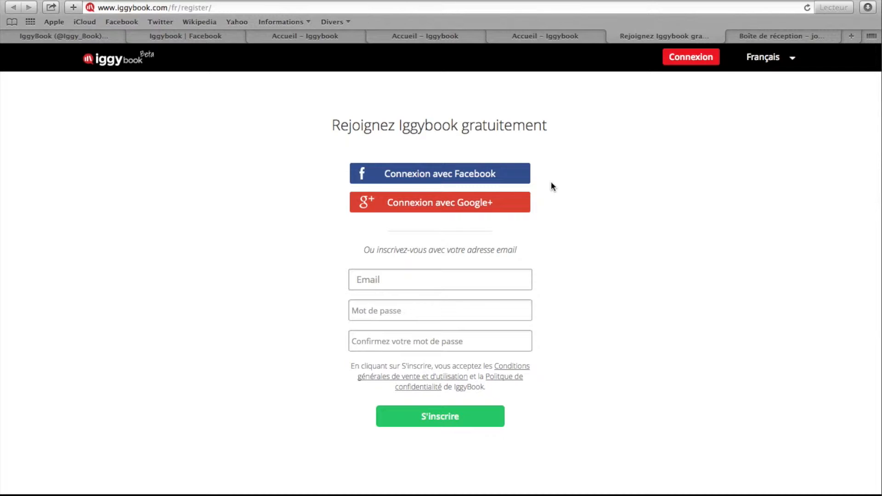
left_click(474, 281)
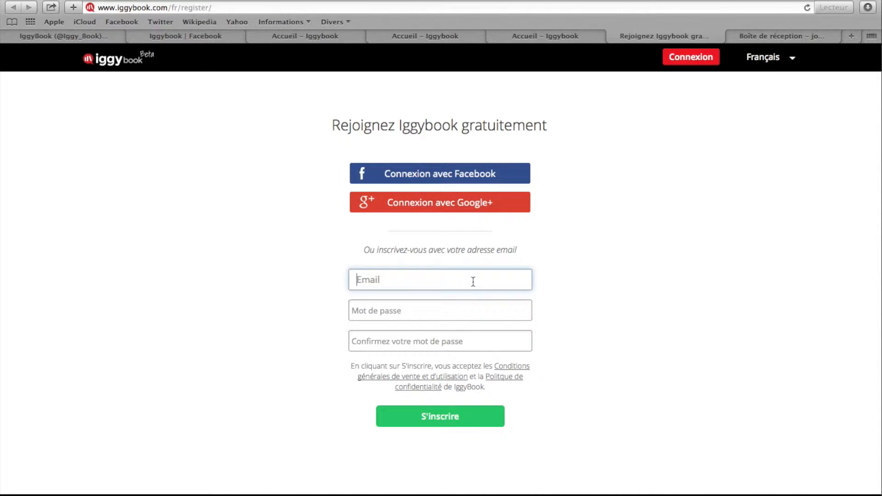
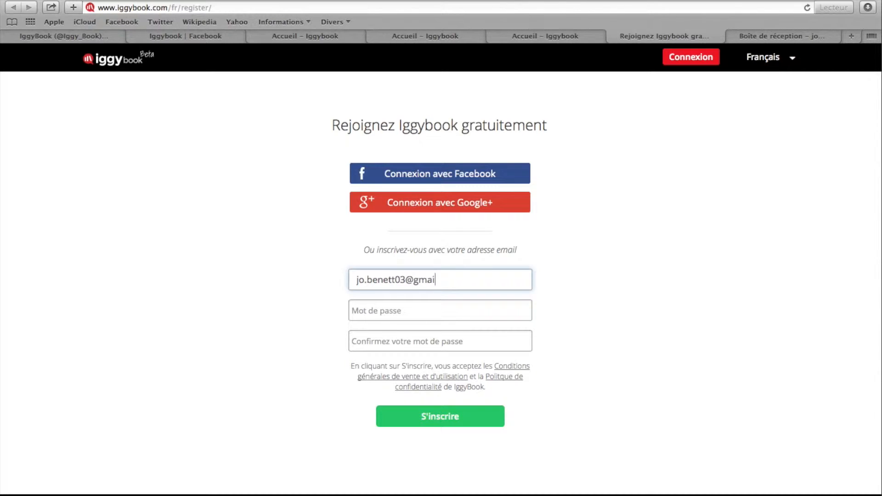
Enter and confirm the account password, then submit the registration form
left_click(475, 307)
type("j*****")
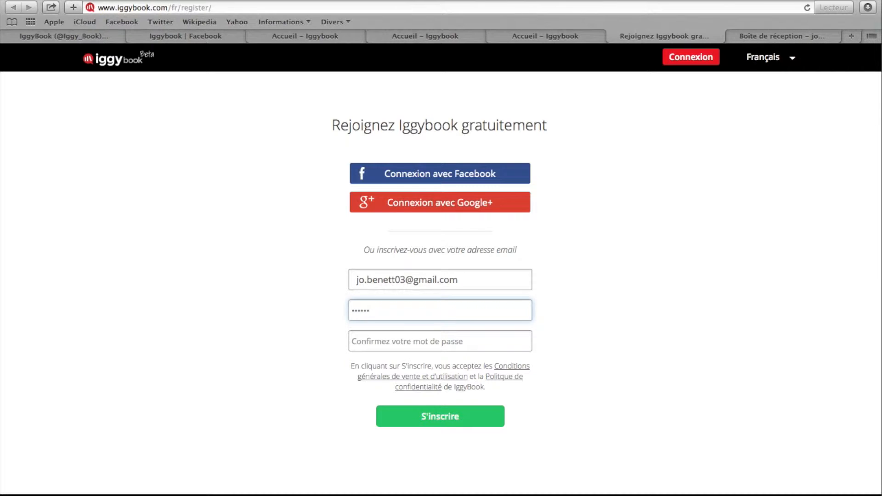
key("Tab")
type("******")
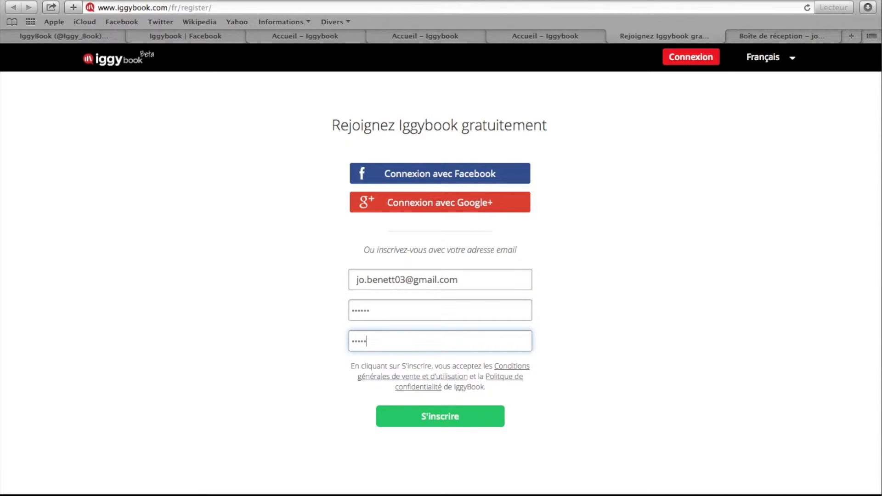
left_click(460, 416)
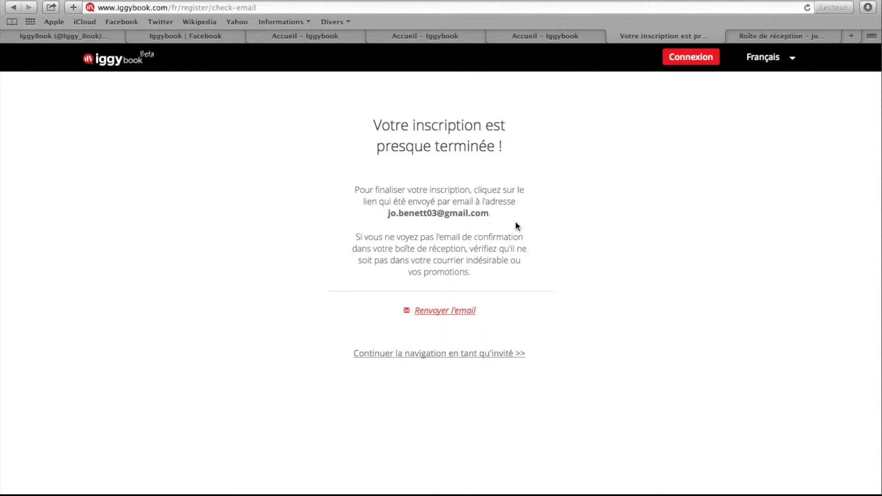
Switch to the Gmail inbox, open the IggyBook confirmation e-mail and follow its link to confirm the registration
left_click(613, 36)
left_click(654, 37)
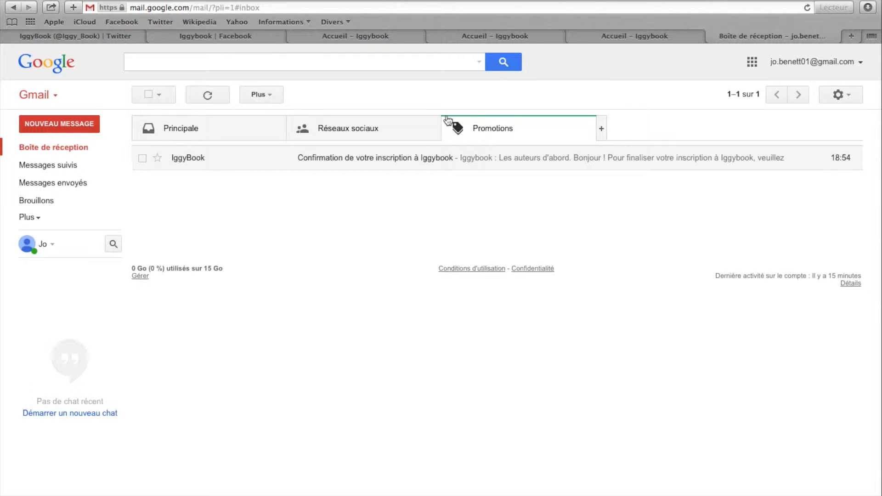
left_click(406, 160)
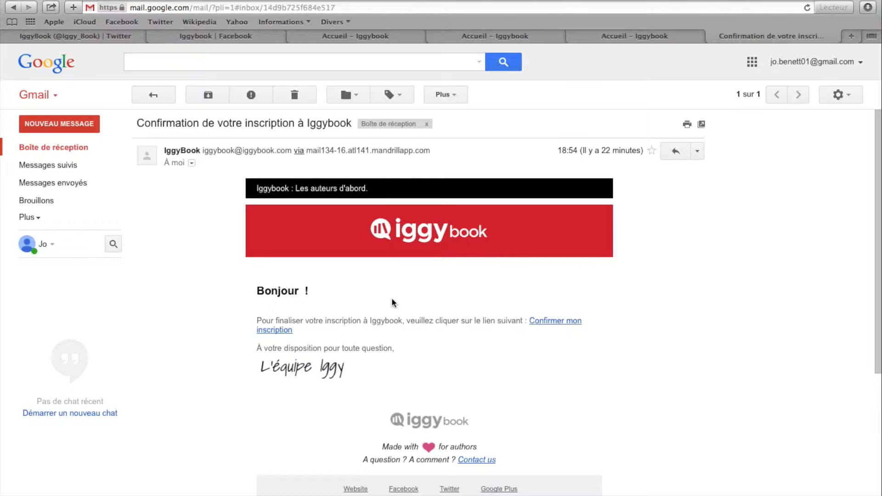
scroll(392, 303, "down", 2)
left_click(540, 289)
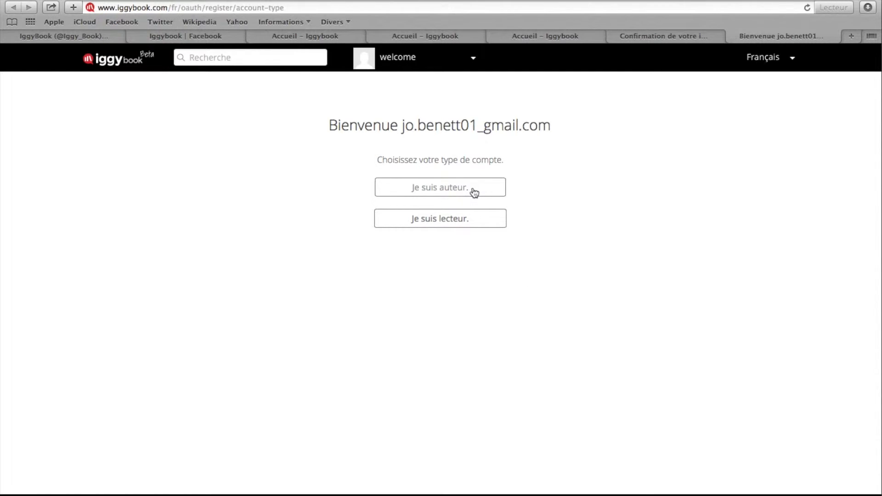
Choose the author account type and import the portrait JPG from the Documents folder on the desktop as profile photo
left_click(459, 193)
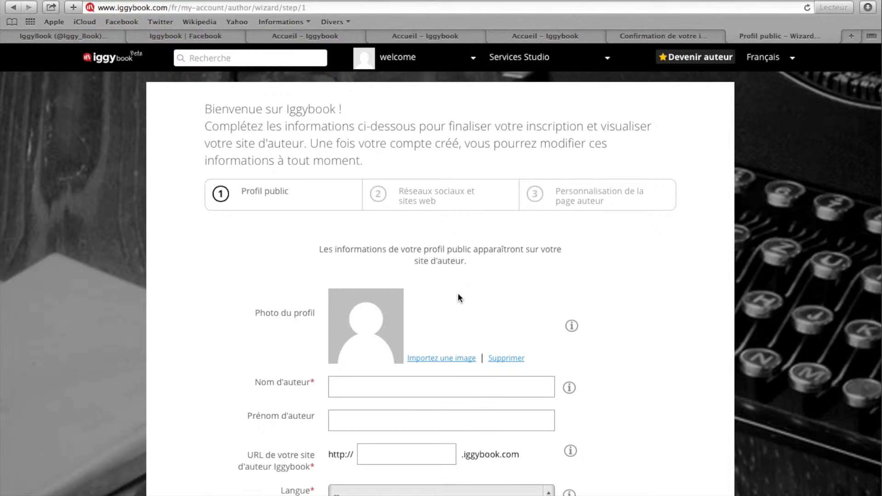
scroll(459, 299, "down", 2)
left_click(440, 317)
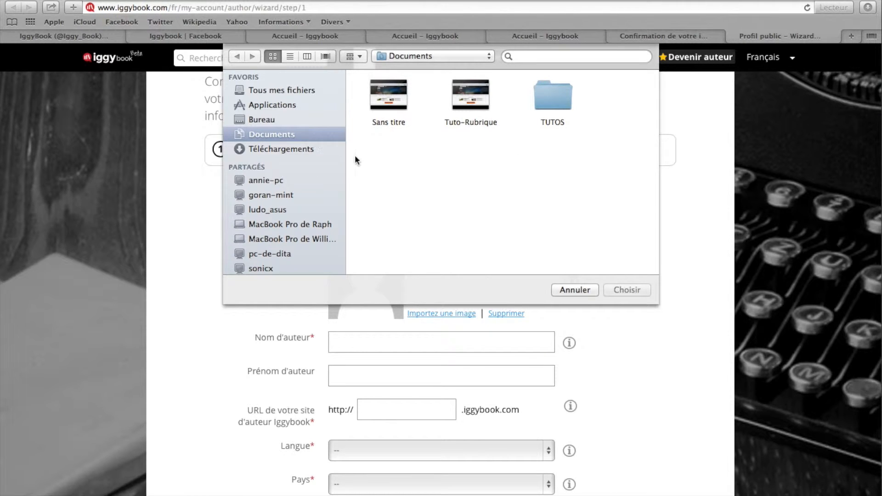
left_click(306, 122)
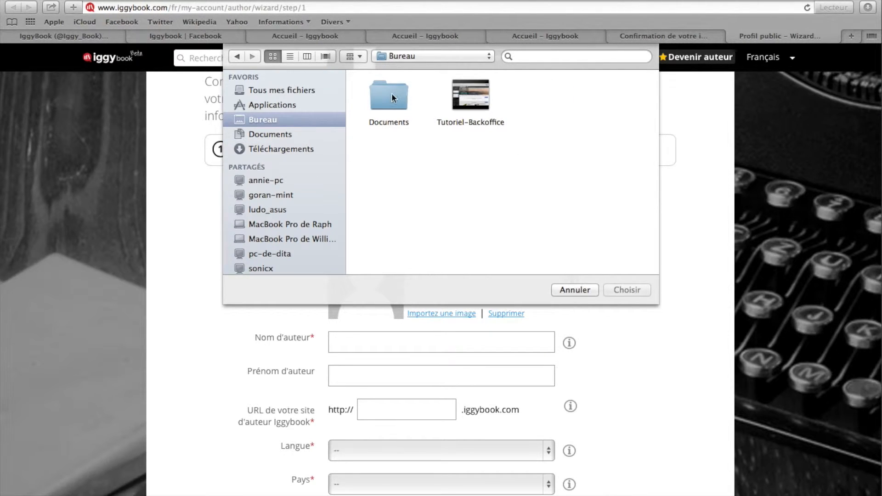
double_click(391, 97)
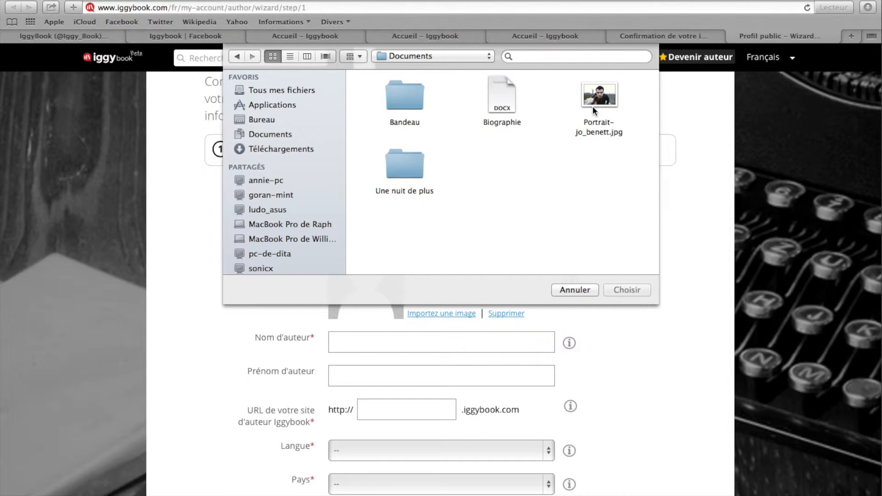
left_click(600, 96)
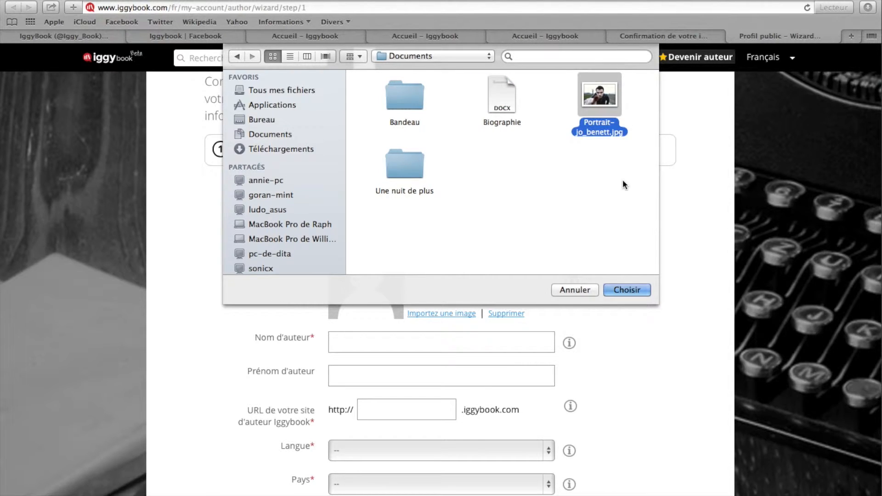
left_click(626, 290)
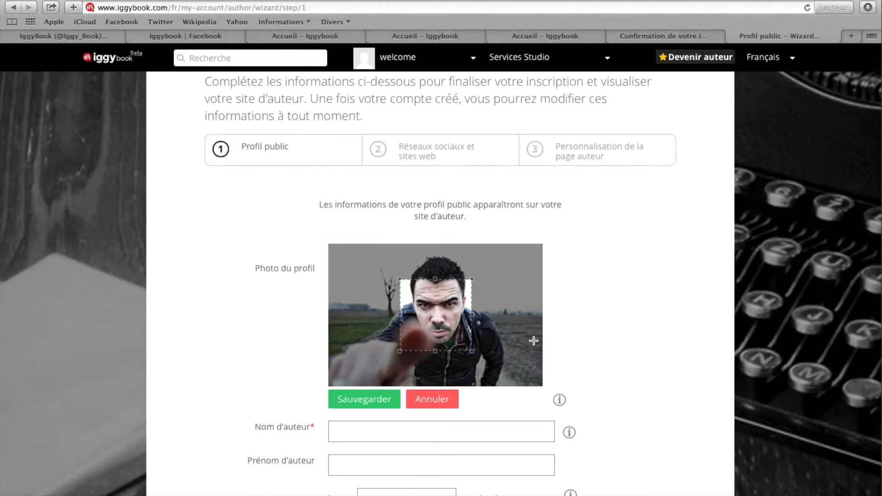
Enlarge the crop frame around the man's head and shoulders, centre it on him and save the profile photo
left_click_drag(473, 280, 498, 252)
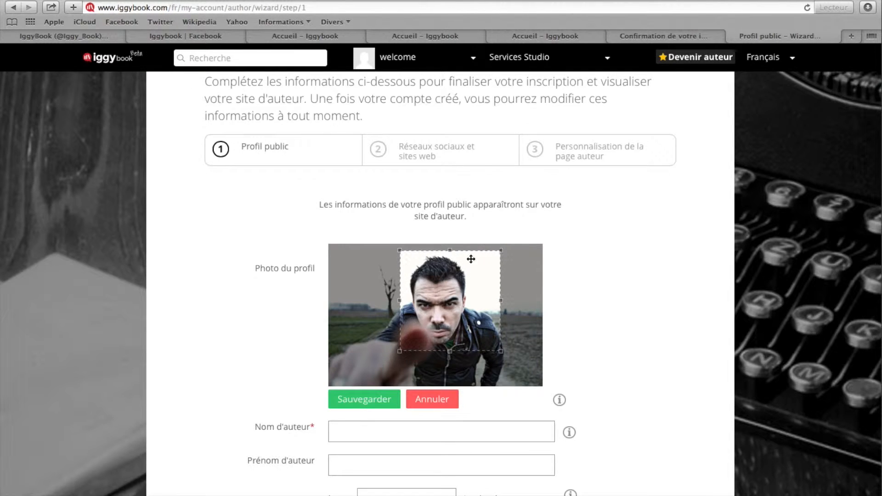
left_click_drag(420, 276, 413, 278)
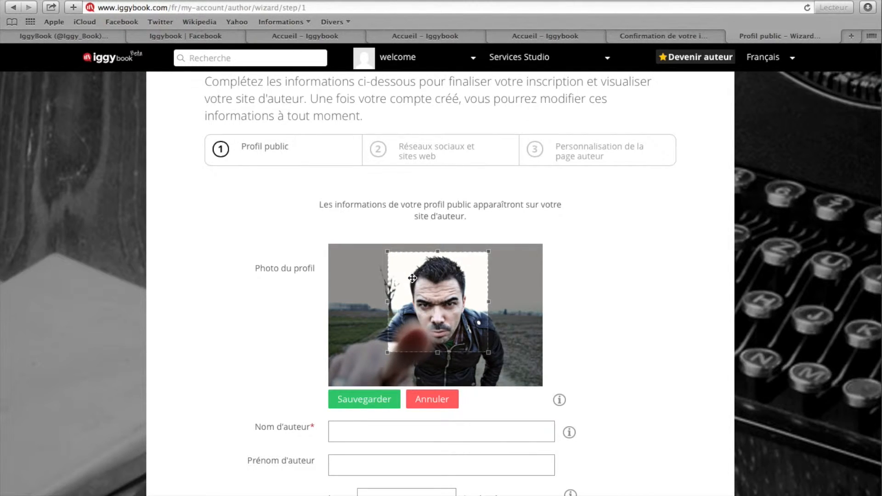
scroll(308, 338, "down", 3)
left_click(342, 349)
Fill in the author's name in the Nom d'auteur and Prénom d'auteur fields
left_click(382, 293)
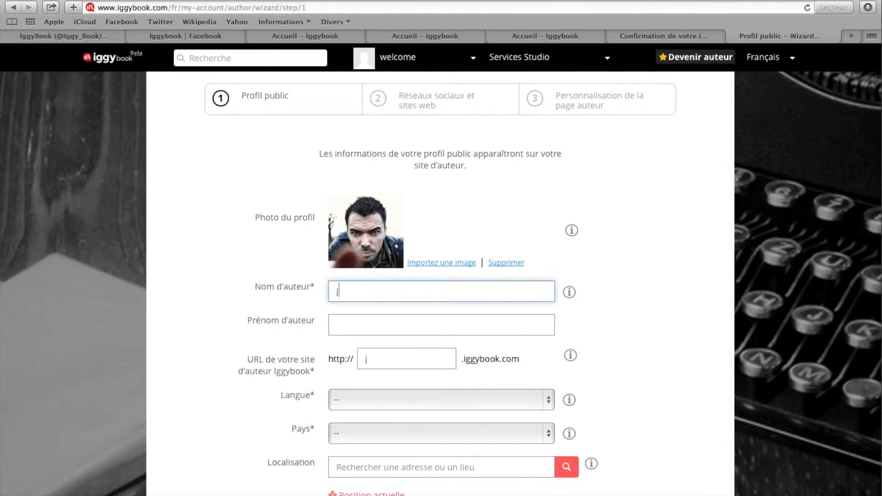
left_click(379, 329)
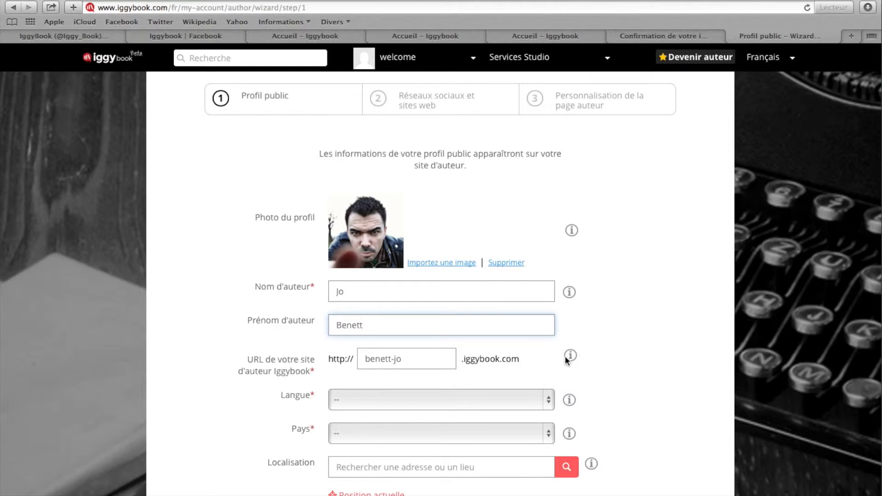
Set the profile language to français and the country to France
scroll(564, 356, "down", 3)
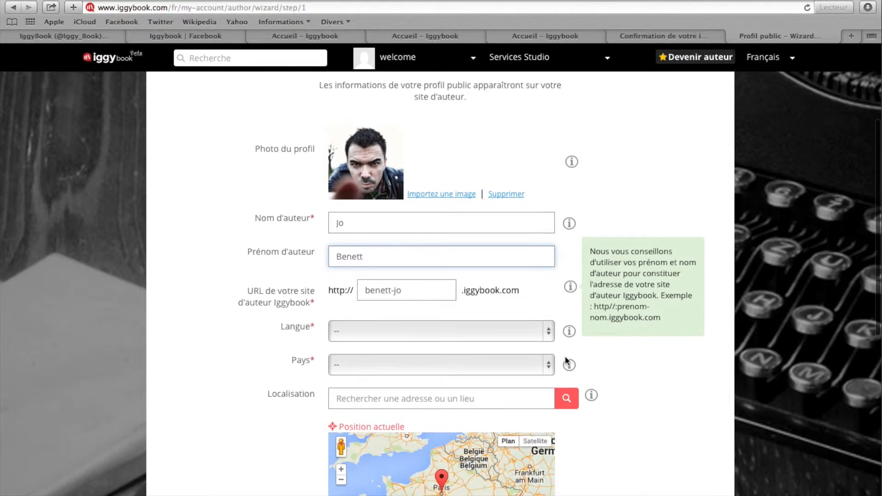
left_click(376, 330)
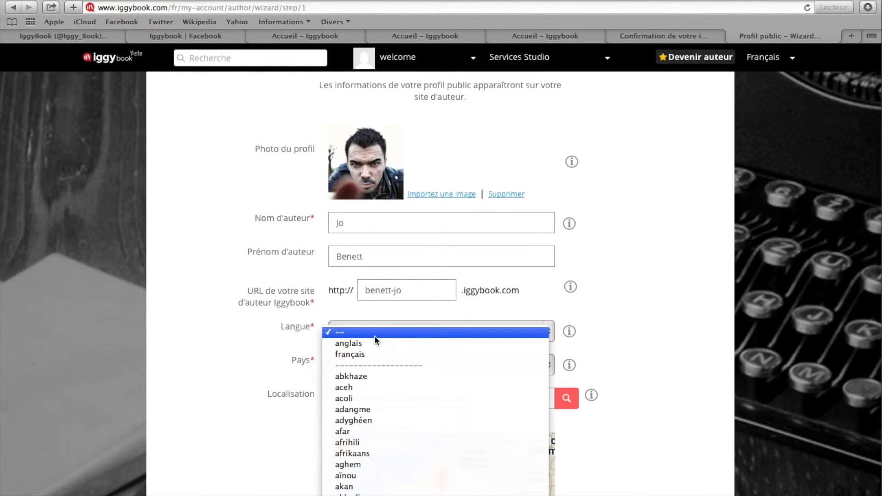
left_click(363, 354)
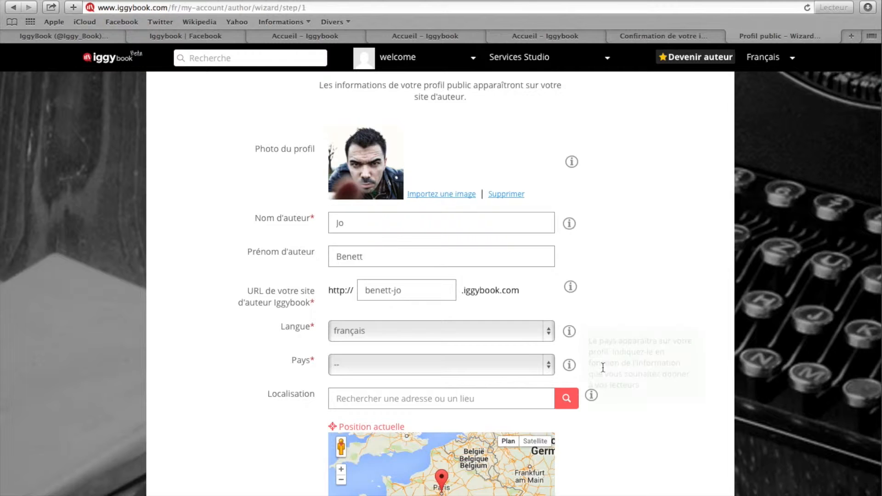
scroll(557, 364, "down", 3)
left_click(538, 295)
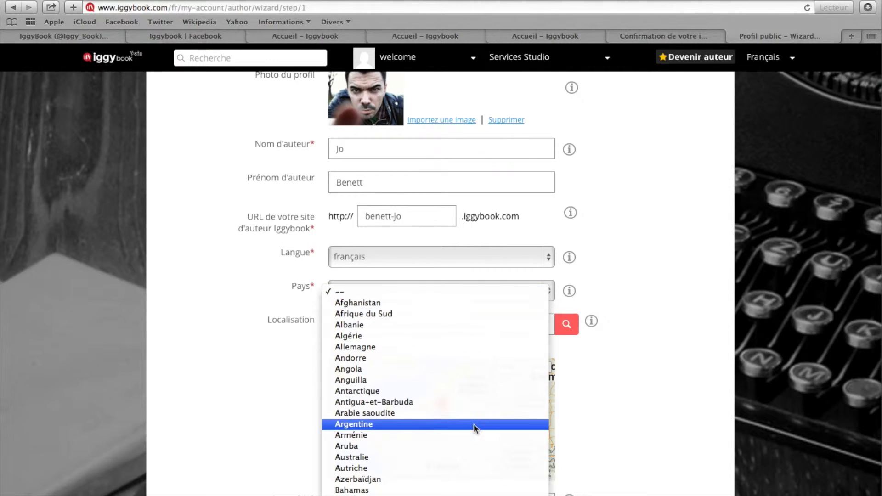
scroll(473, 424, "down", 15)
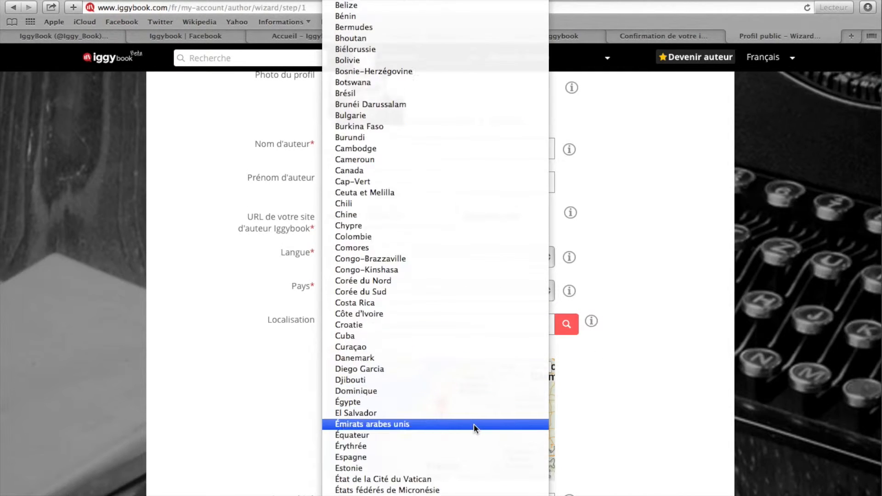
scroll(473, 423, "down", 2)
left_click(473, 362)
Enter Paris as the profile's location and look it up on the map
left_click(506, 321)
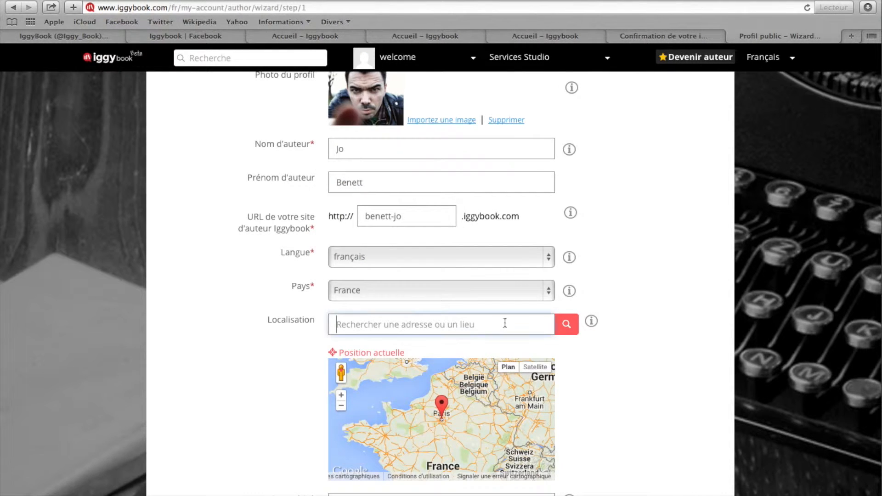
scroll(601, 381, "down", 3)
type("P")
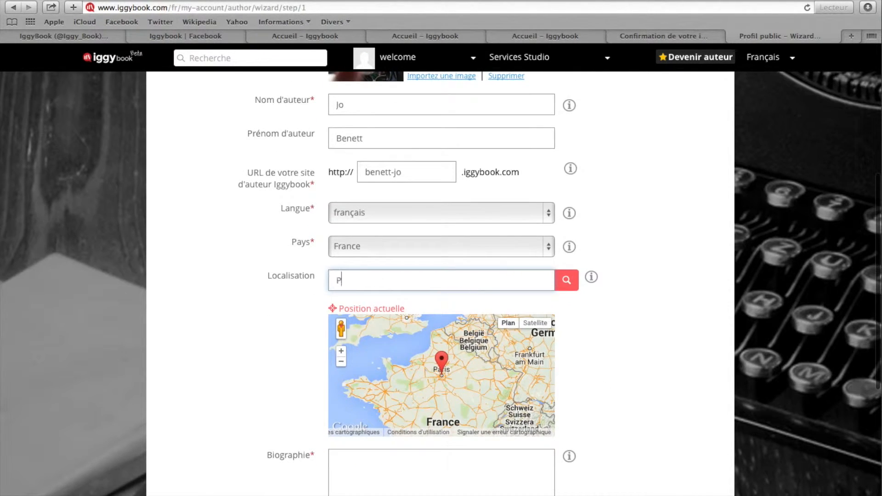
type("aris")
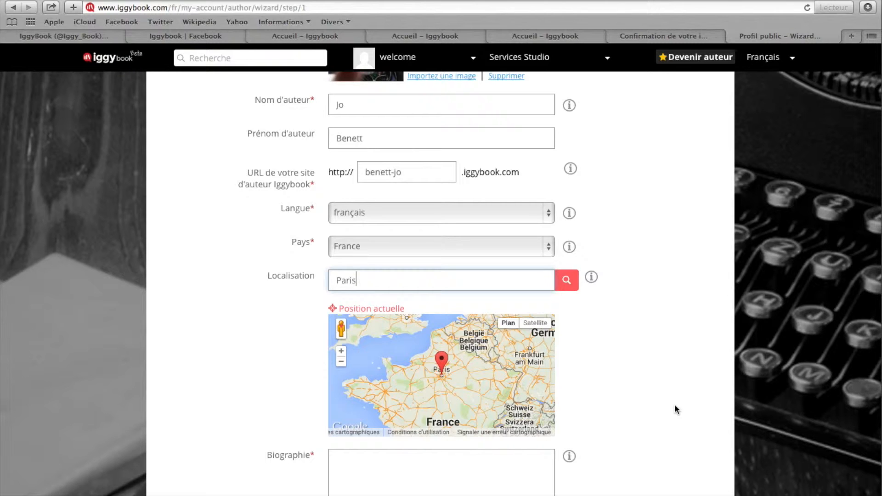
left_click(567, 284)
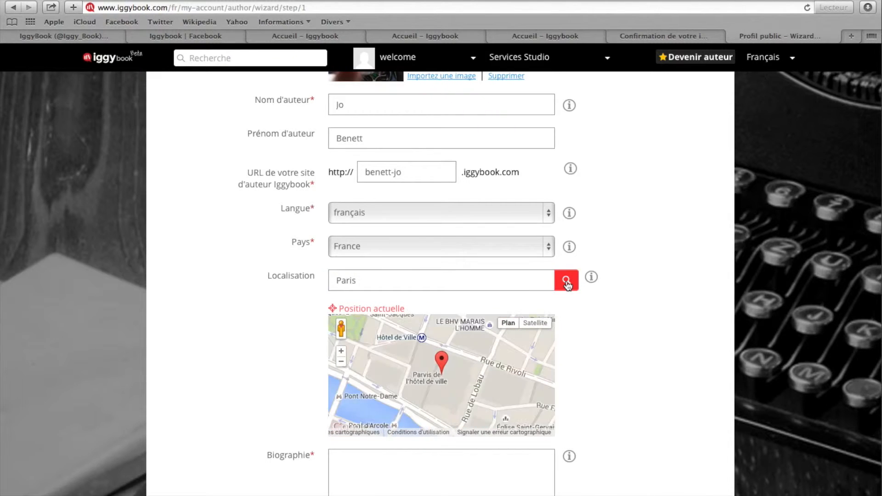
Extend the location with the street address and postal code, and look up the full address on the map
left_click(455, 278)
type(", ")
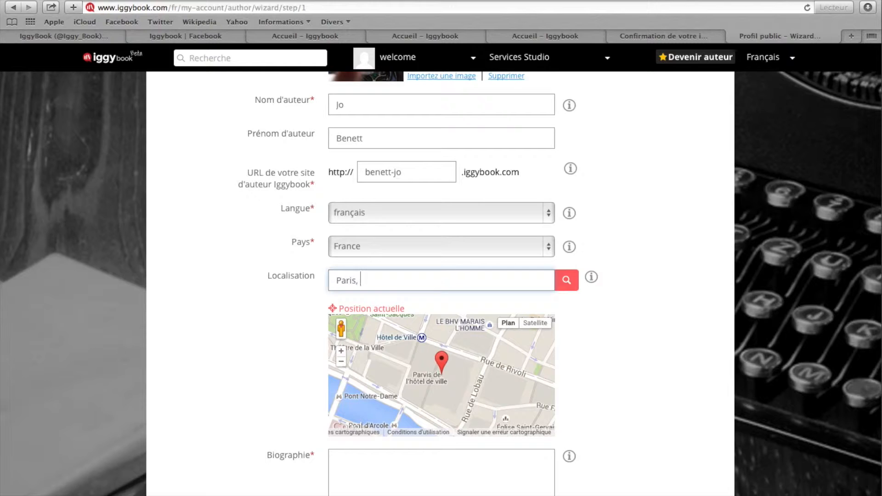
type("8")
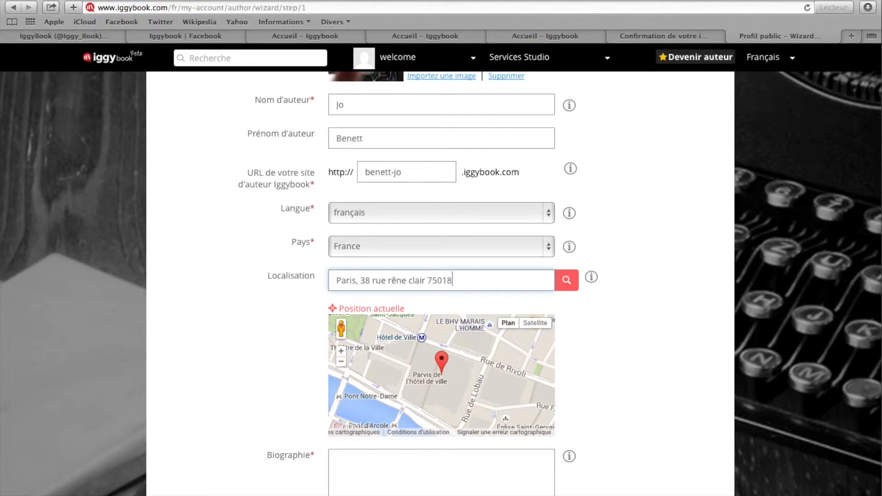
left_click(565, 281)
scroll(584, 362, "down", 2)
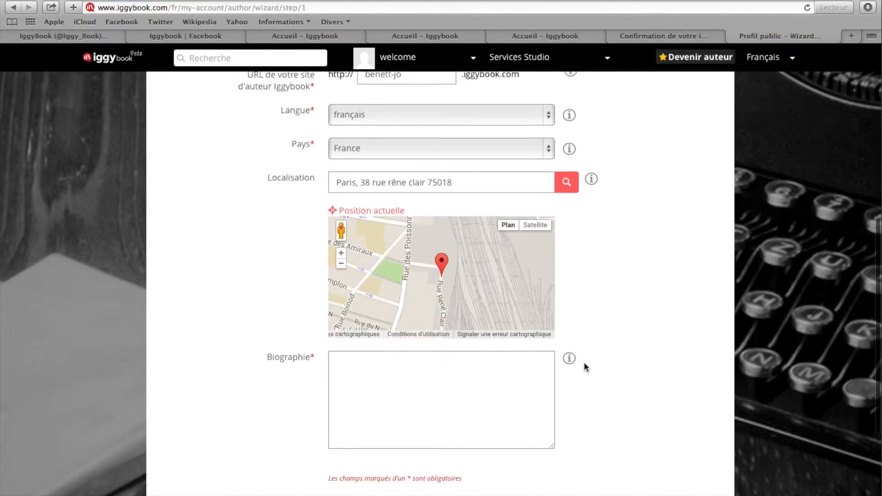
scroll(662, 315, "up", 1)
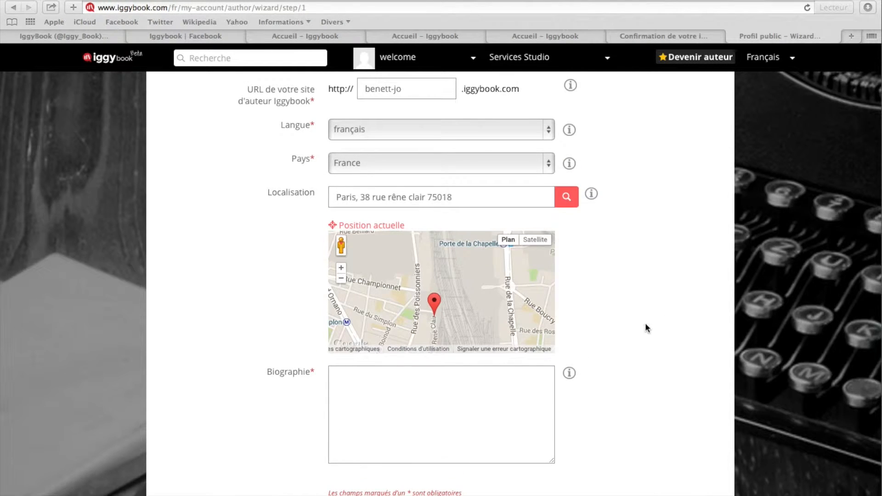
Paste the author's biography into the Biographie field and continue to the social networks and websites step
scroll(631, 363, "down", 1)
left_click(528, 352)
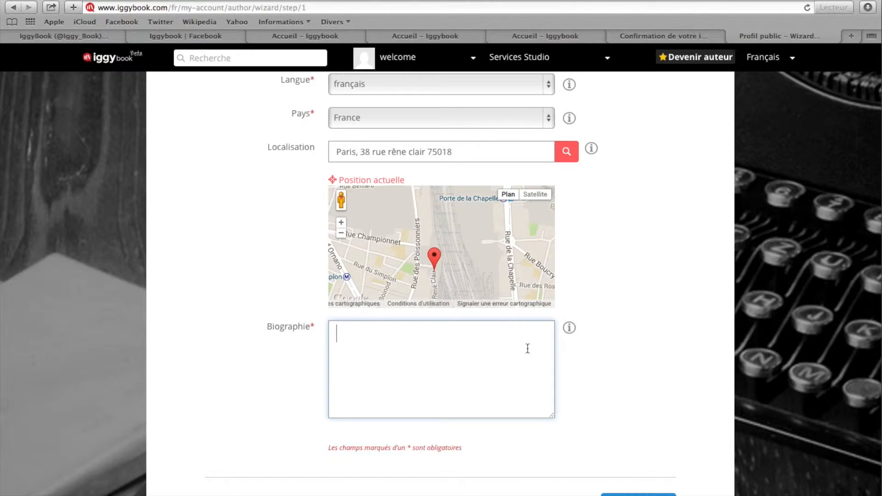
key("super+v")
scroll(618, 375, "down", 1)
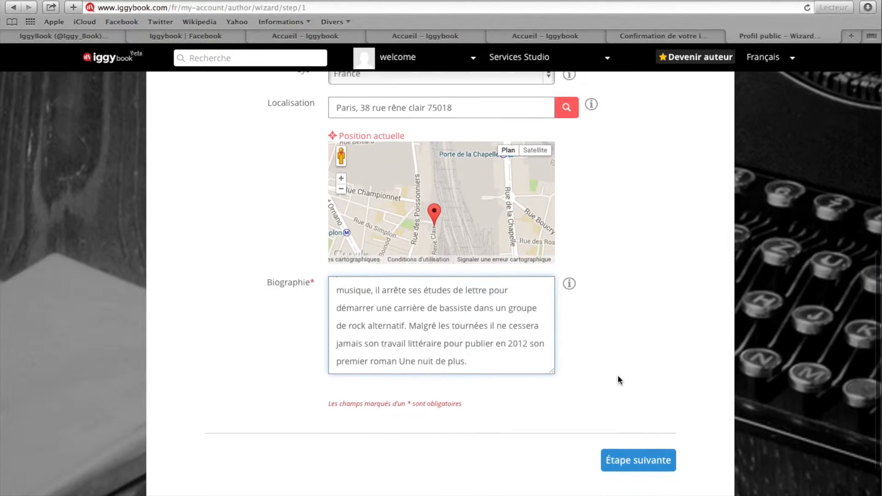
left_click(654, 464)
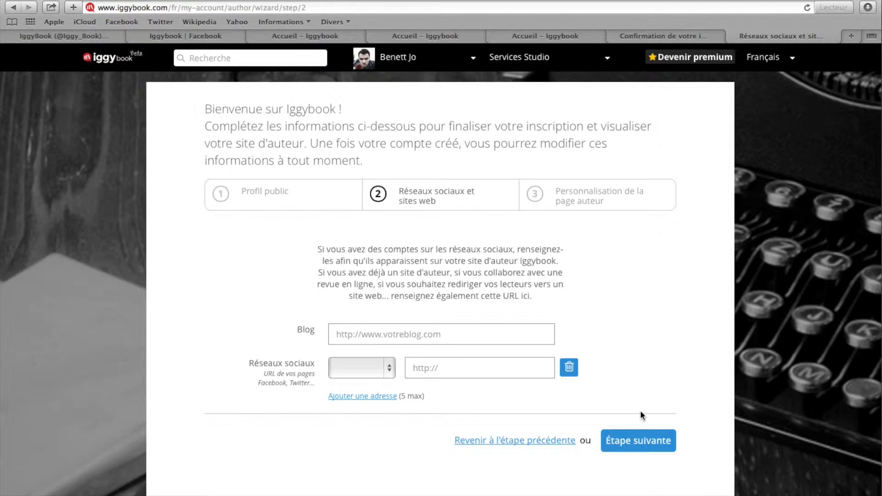
scroll(454, 328, "down", 3)
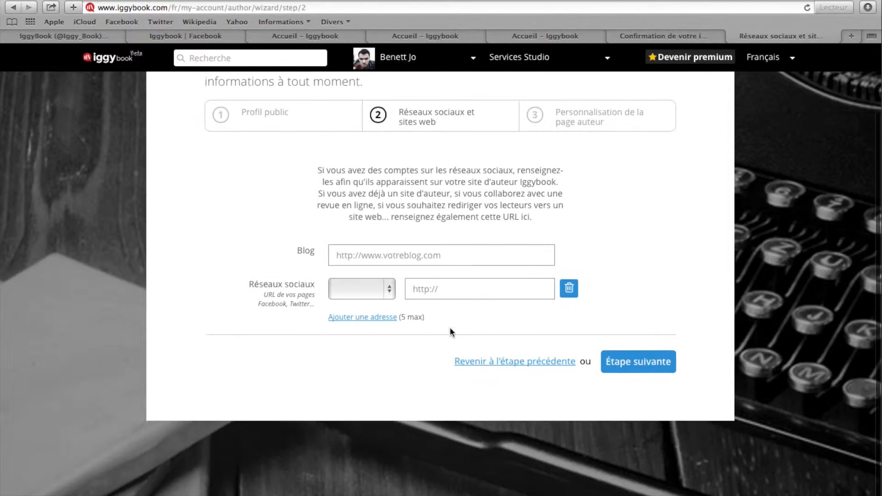
left_click(388, 282)
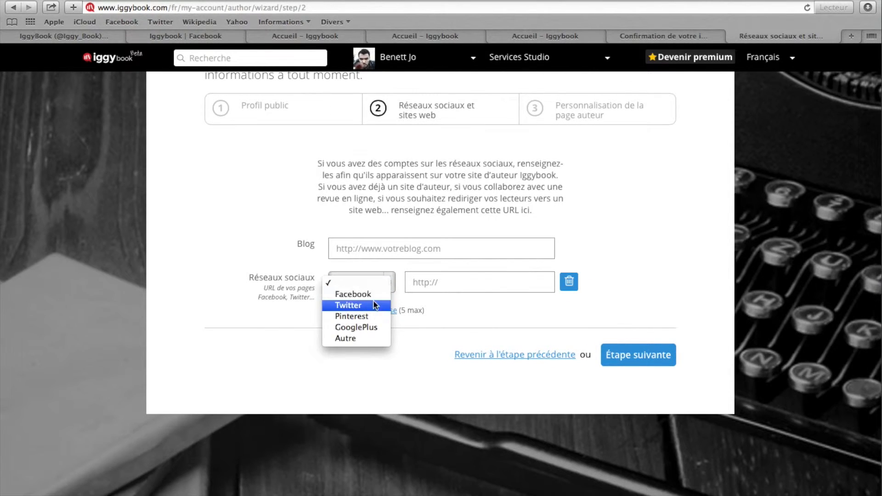
left_click(353, 291)
left_click(216, 35)
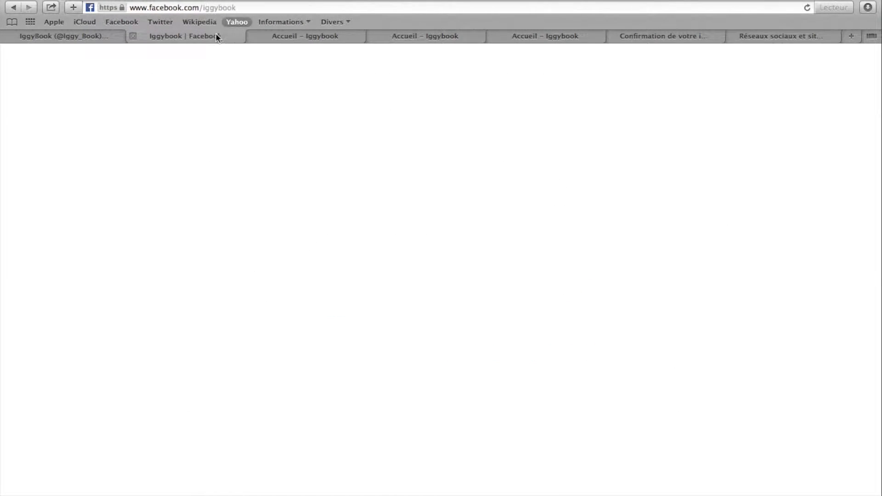
left_click(258, 6)
key("super+c")
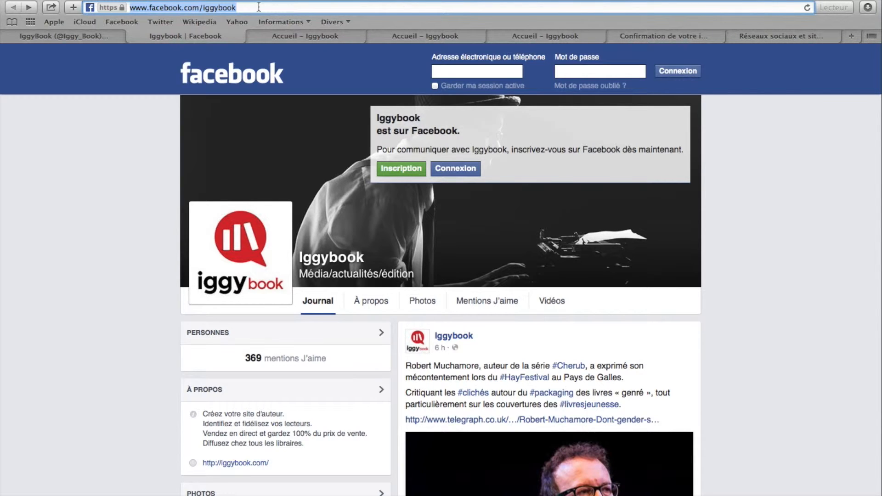
left_click(753, 39)
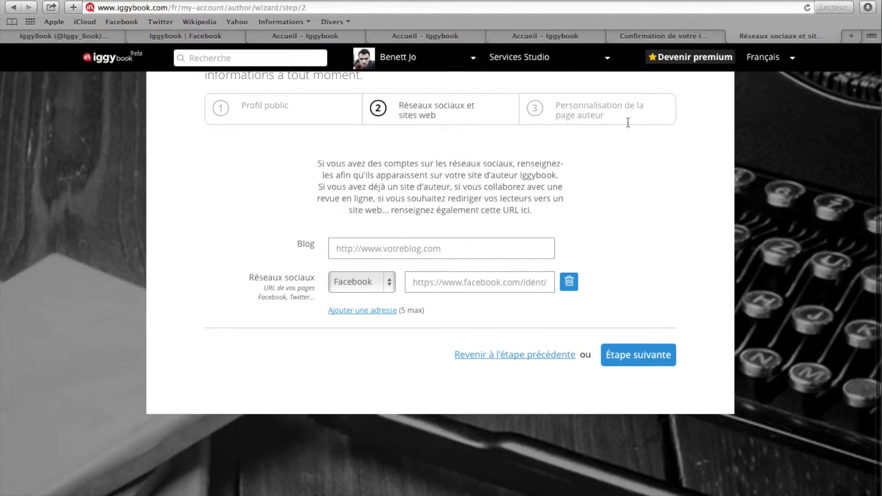
left_click(493, 277)
key("super+v")
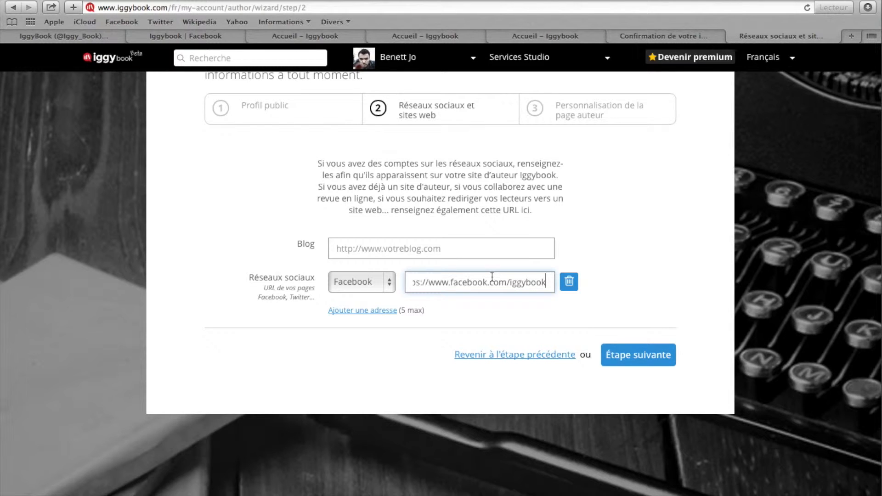
left_click(381, 311)
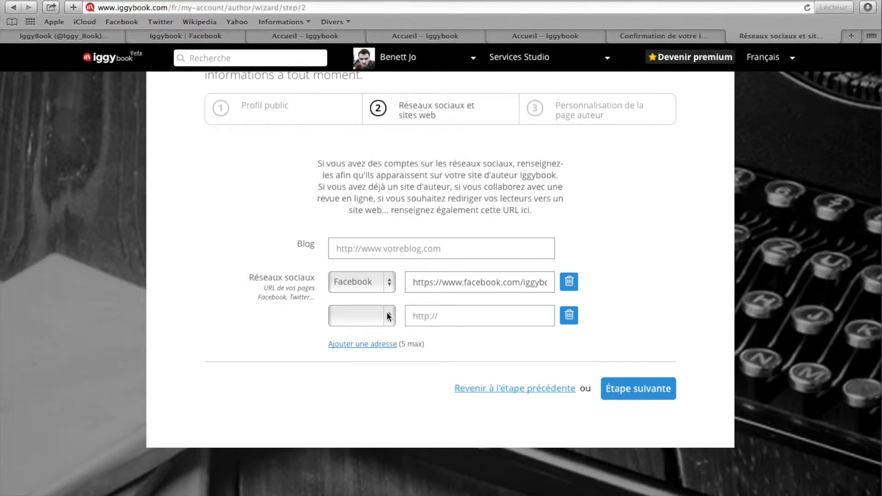
left_click(382, 310)
left_click(373, 339)
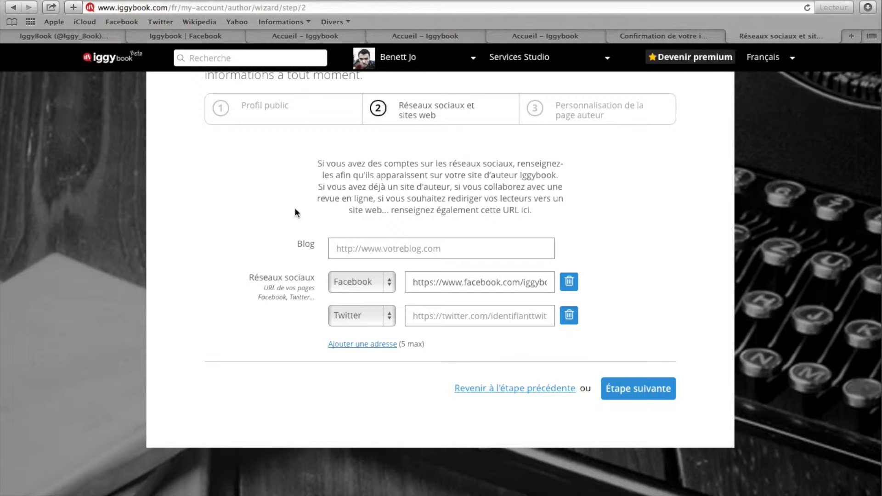
left_click(111, 37)
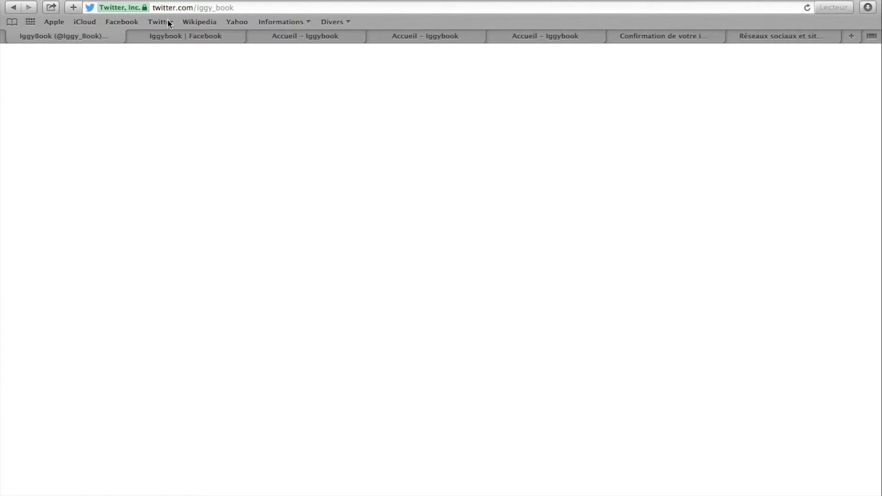
left_click(255, 8)
key("super+c")
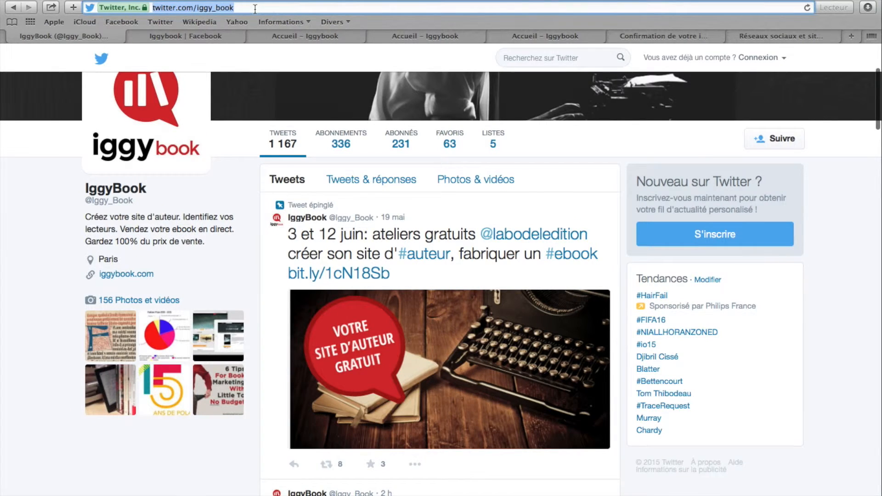
left_click(765, 40)
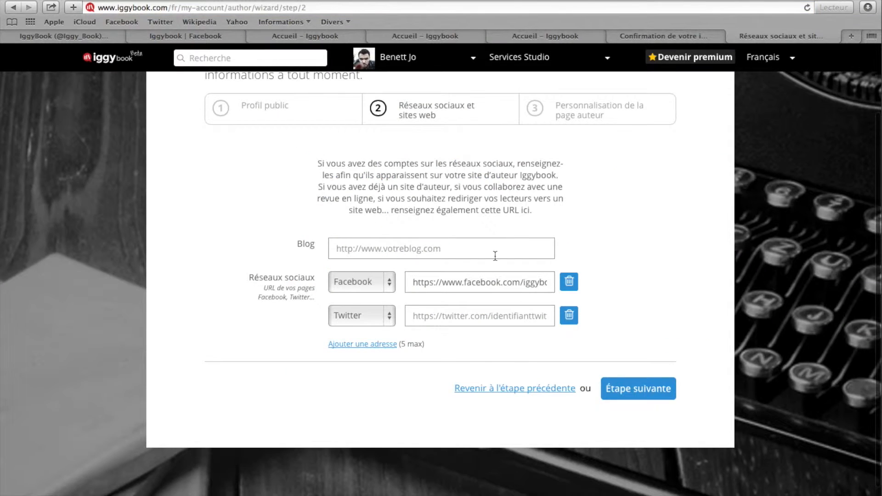
left_click(482, 315)
key("super+v")
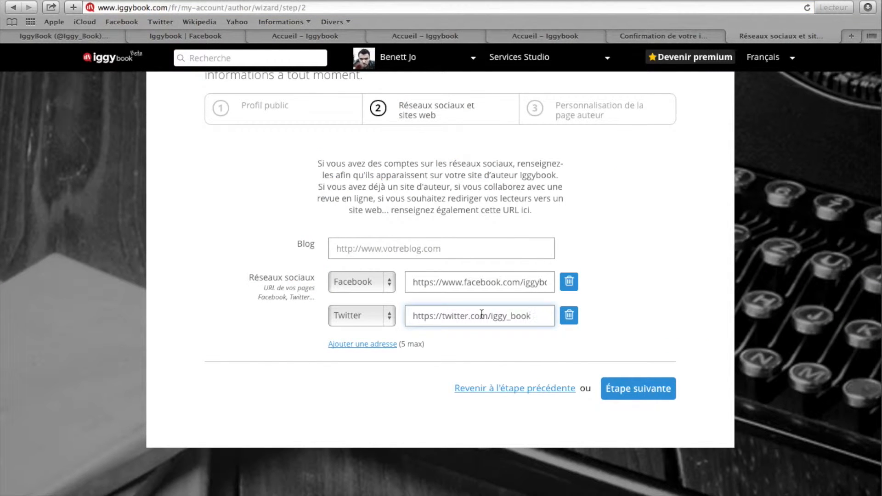
left_click(661, 391)
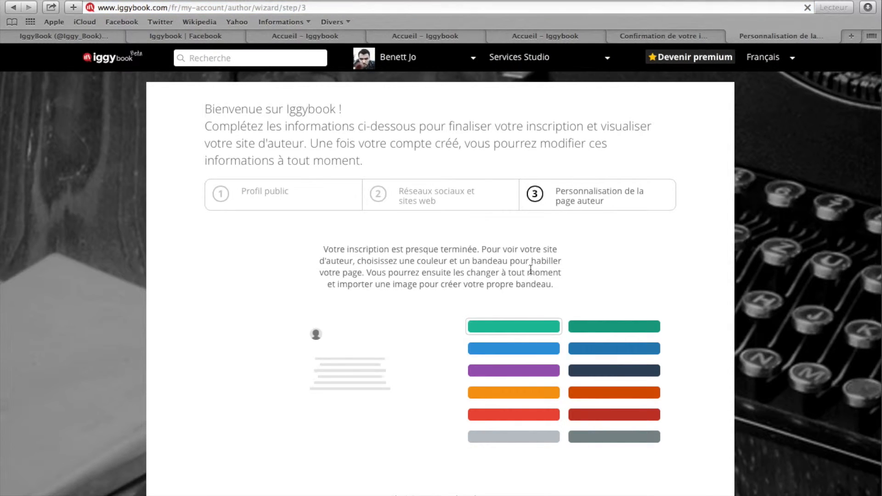
Try the dark green, blue and purple page colours, and return to the light green
scroll(530, 269, "down", 3)
scroll(530, 271, "up", 1)
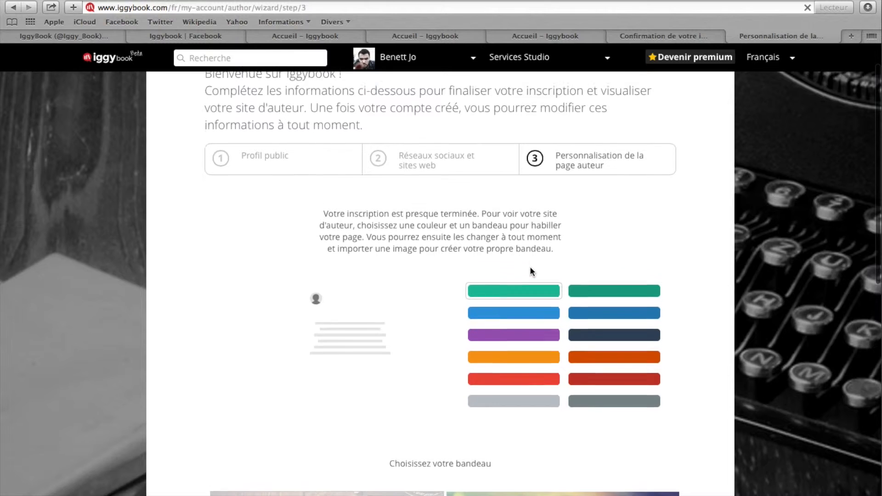
scroll(530, 271, "up", 1)
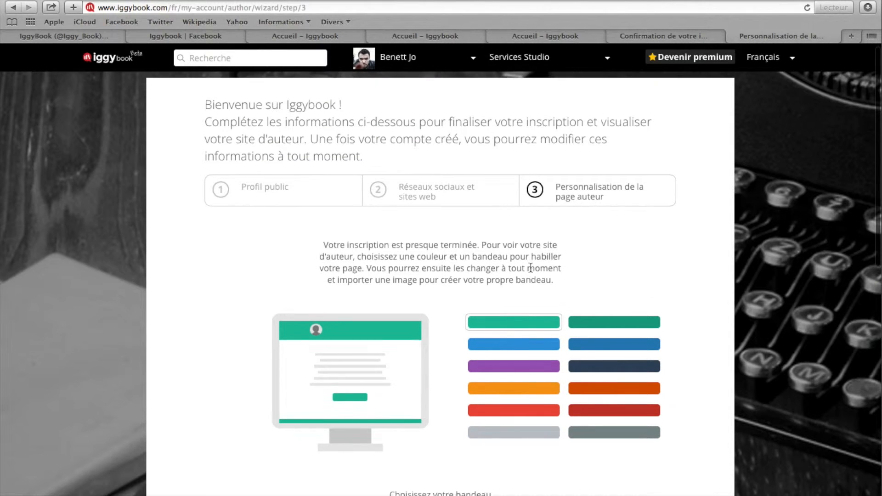
scroll(530, 268, "down", 1)
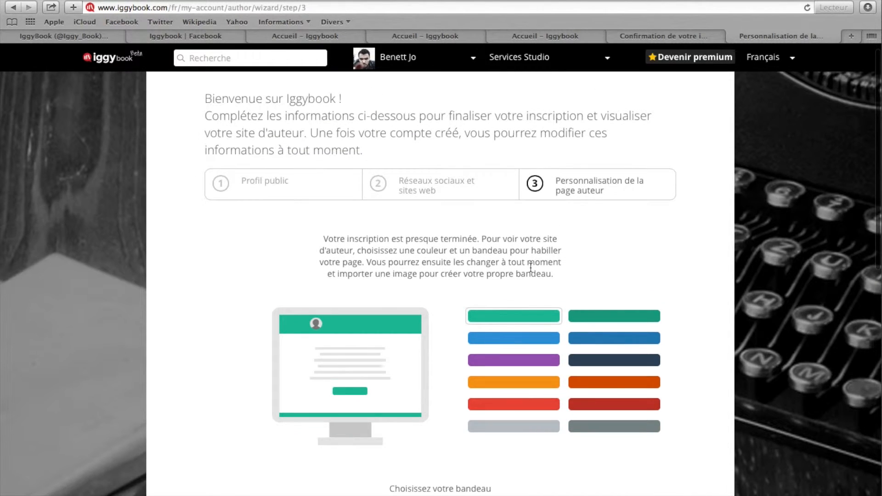
left_click(604, 319)
left_click(592, 340)
left_click(545, 341)
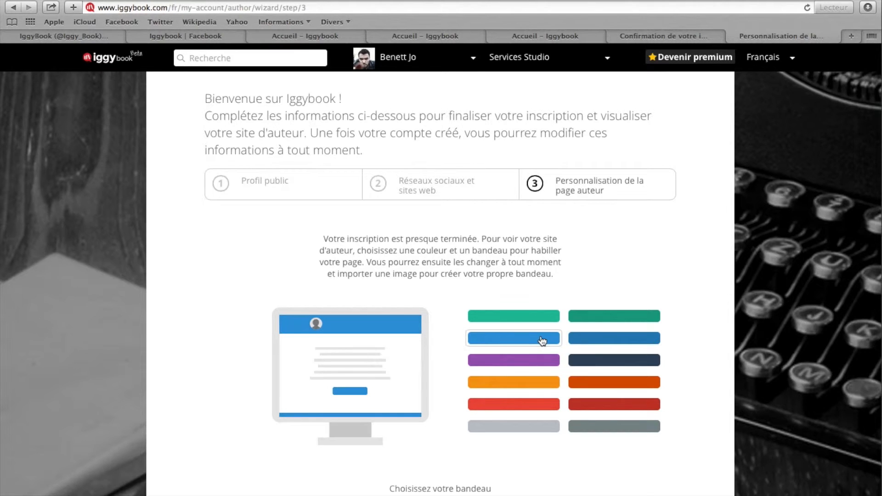
left_click(529, 366)
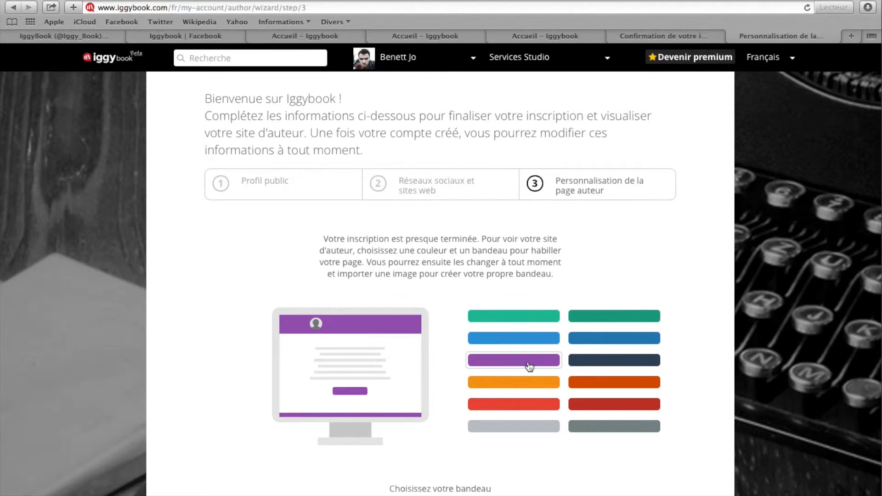
left_click(530, 317)
Choose the banner image showing a sea of clouds and create the author site
scroll(478, 285, "down", 3)
scroll(479, 288, "down", 8)
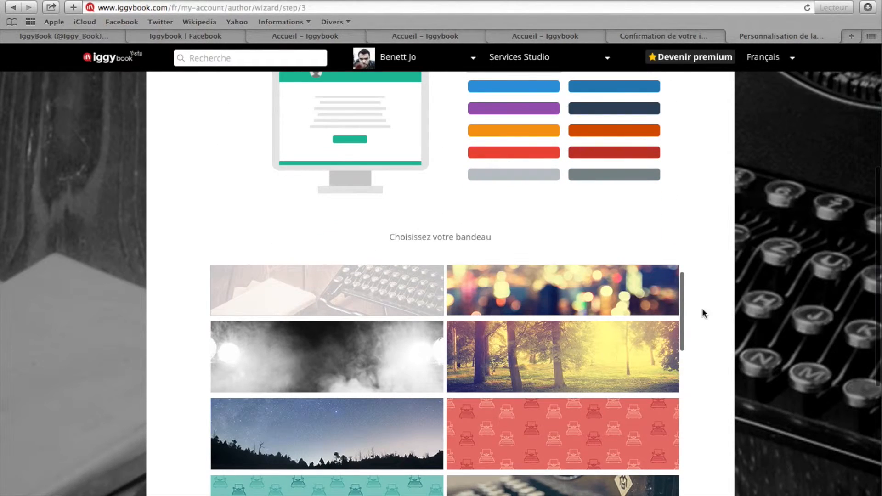
scroll(703, 312, "down", 5)
scroll(580, 298, "down", 5)
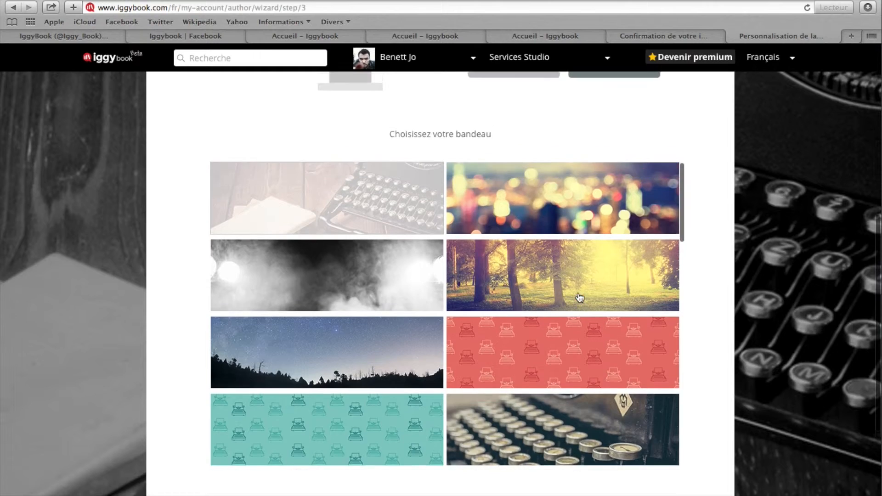
scroll(580, 298, "down", 12)
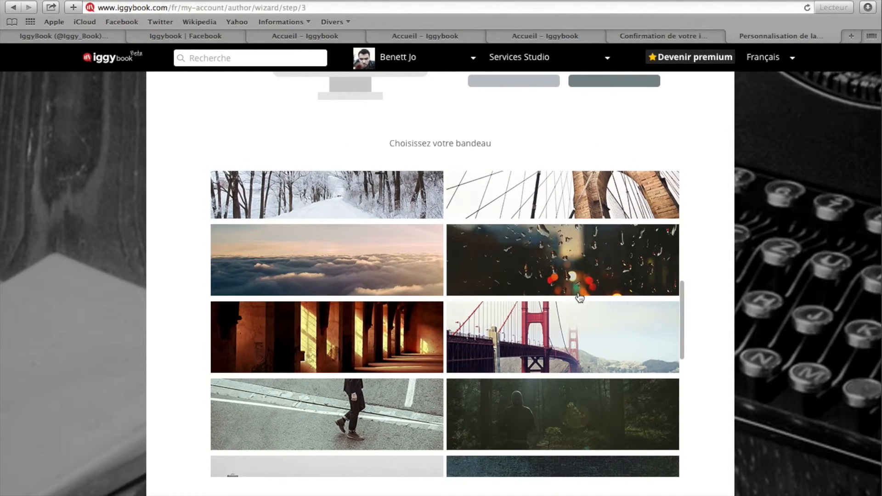
left_click(390, 261)
scroll(588, 315, "down", 6)
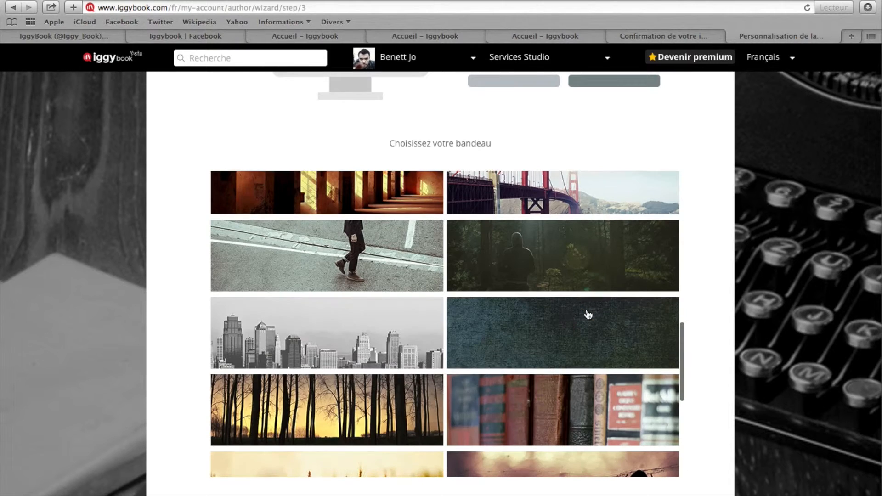
scroll(702, 327, "down", 8)
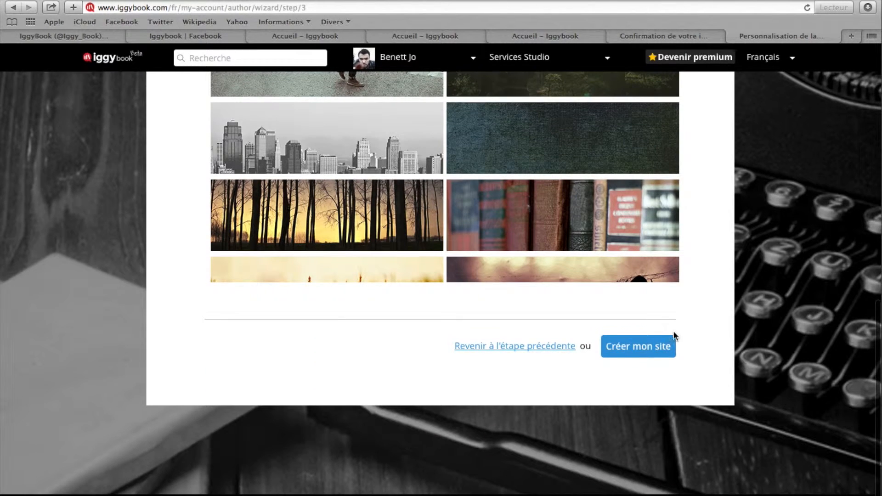
left_click(657, 352)
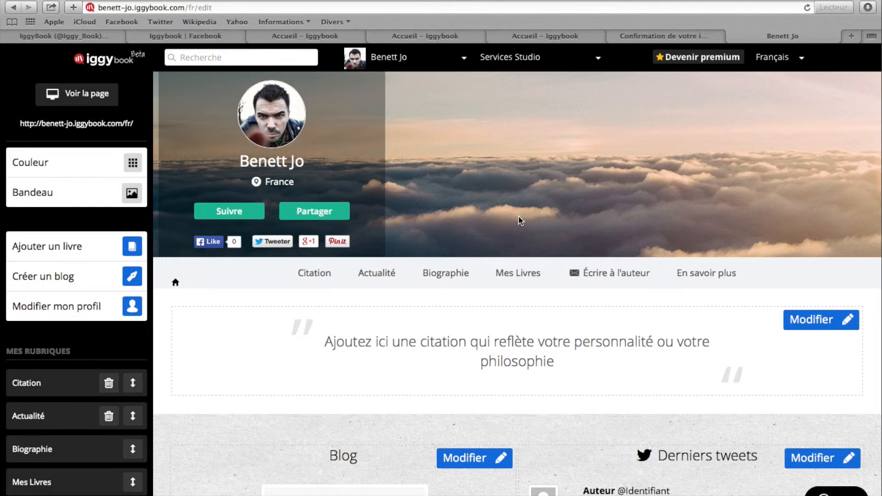
Examine the new author site's web address and its quote, blog, tweets, Biographie and Mes Livres sections
left_click_drag(137, 125, 16, 124)
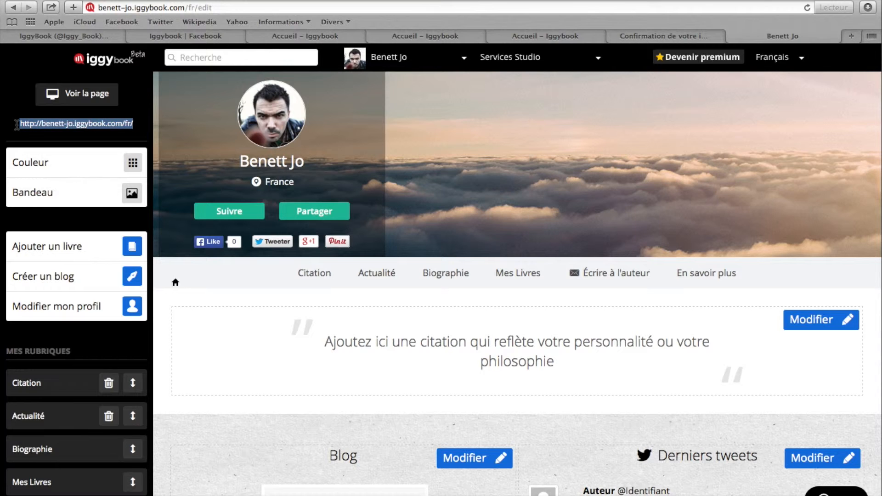
left_click(140, 128)
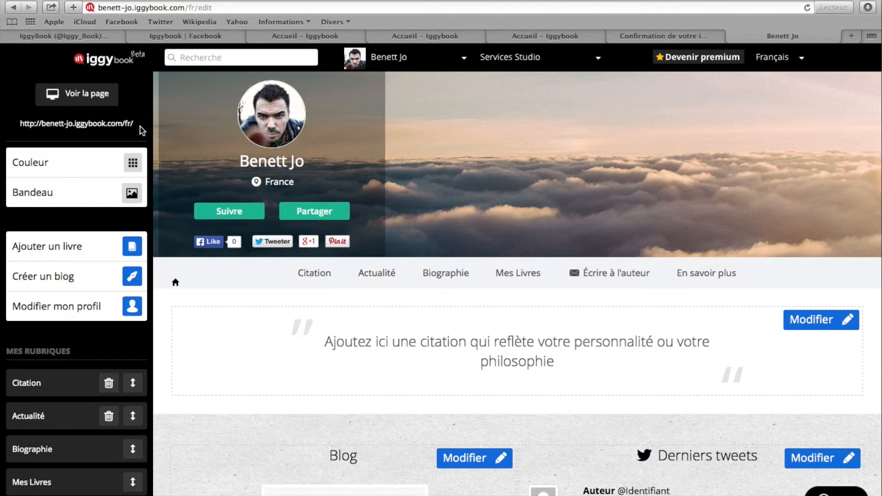
scroll(205, 291, "down", 10)
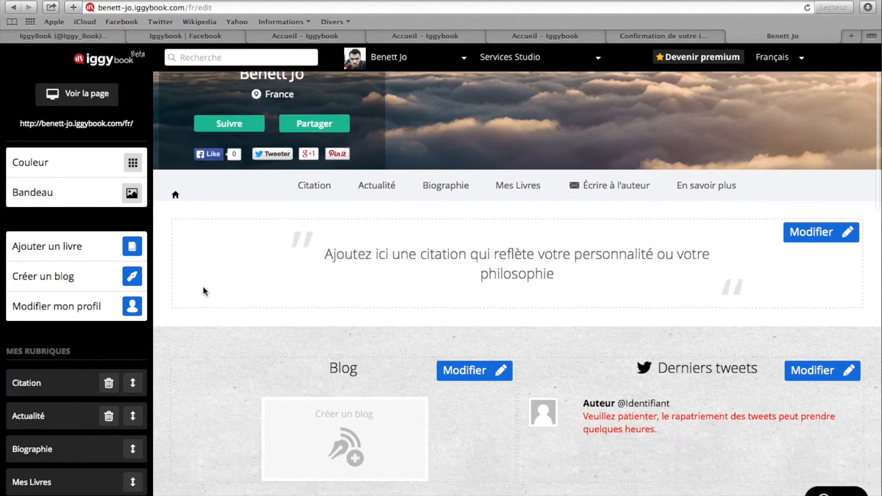
scroll(205, 291, "down", 3)
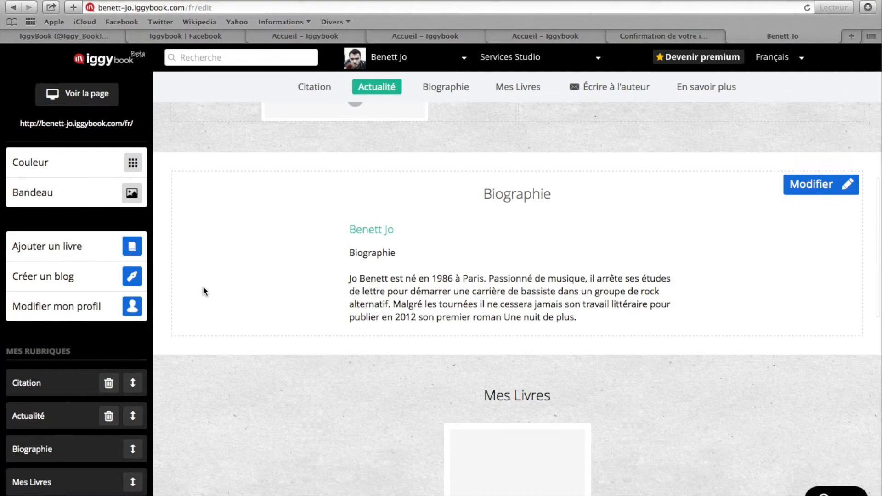
scroll(204, 291, "up", 2)
scroll(203, 291, "up", 2)
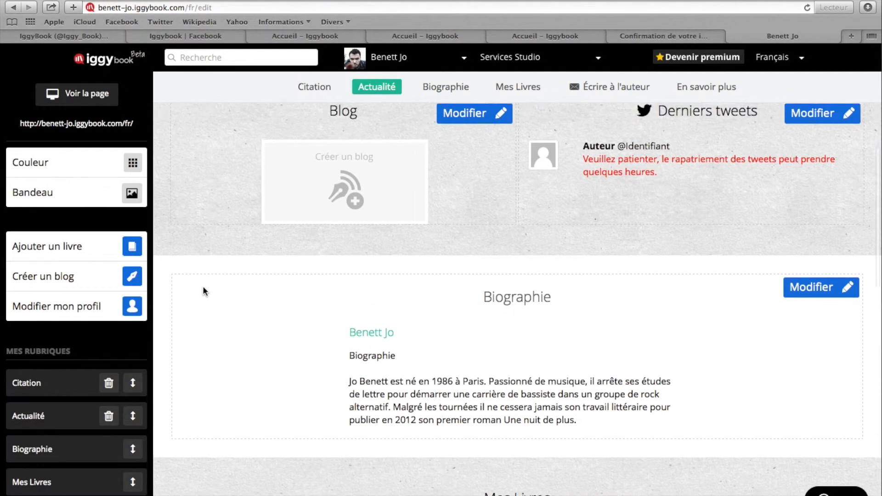
scroll(204, 291, "down", 7)
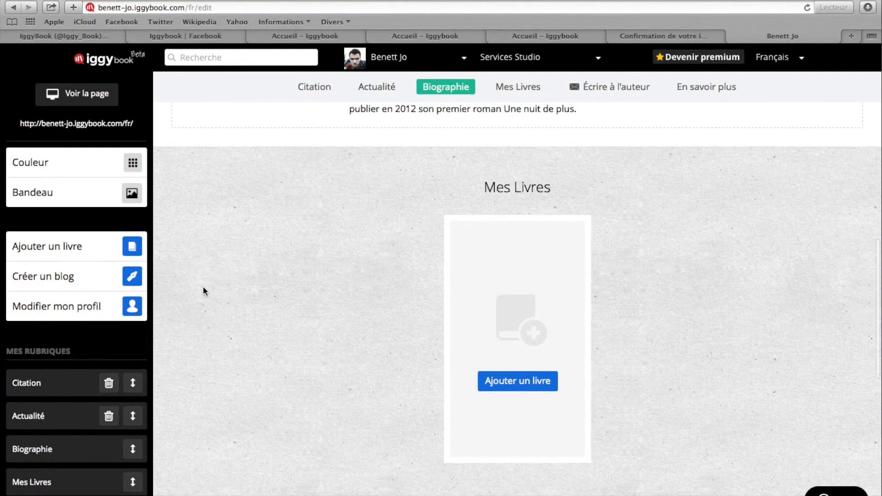
scroll(205, 291, "up", 1)
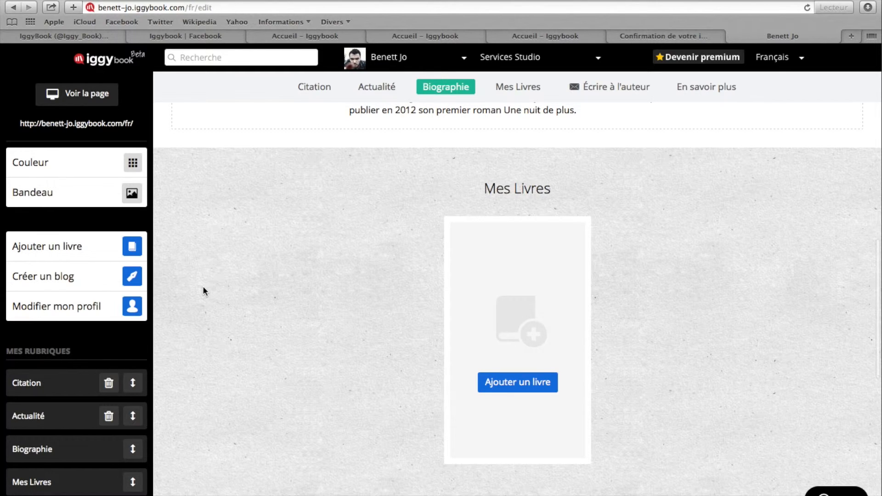
Start adding a book to the author site and look over the Informations du livre form
left_click(133, 247)
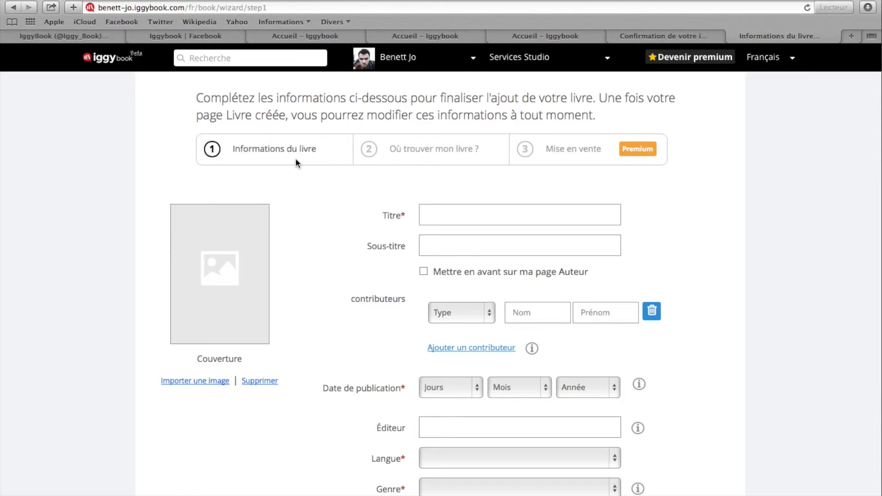
scroll(313, 203, "down", 4)
scroll(313, 203, "up", 3)
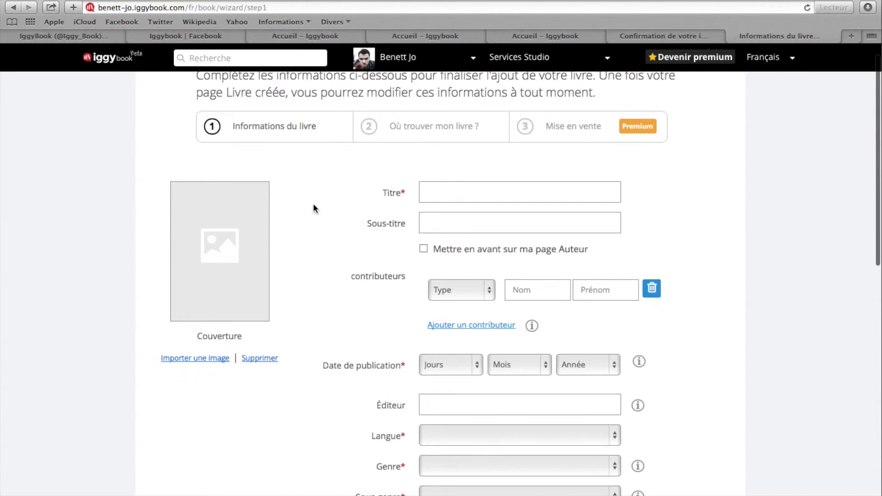
Import Couverture_Une-nuit-de-plus.jpg from the Une nuit de plus folder as the book's cover image
left_click(217, 360)
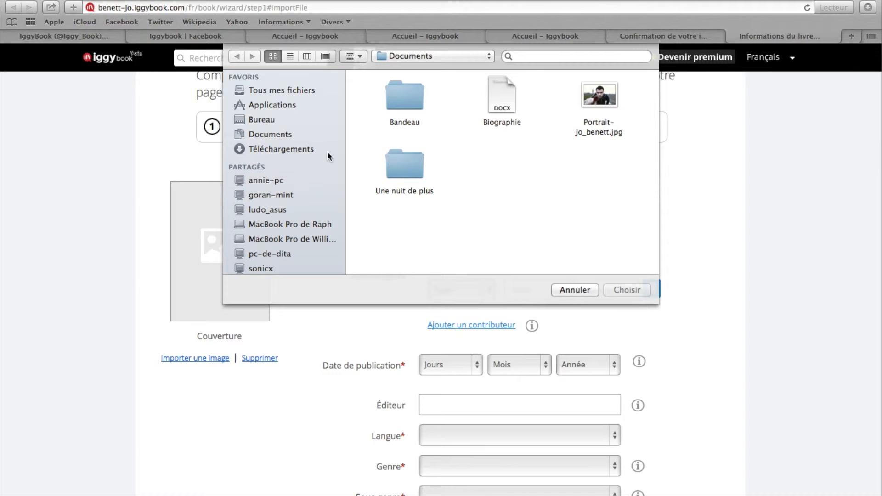
double_click(406, 166)
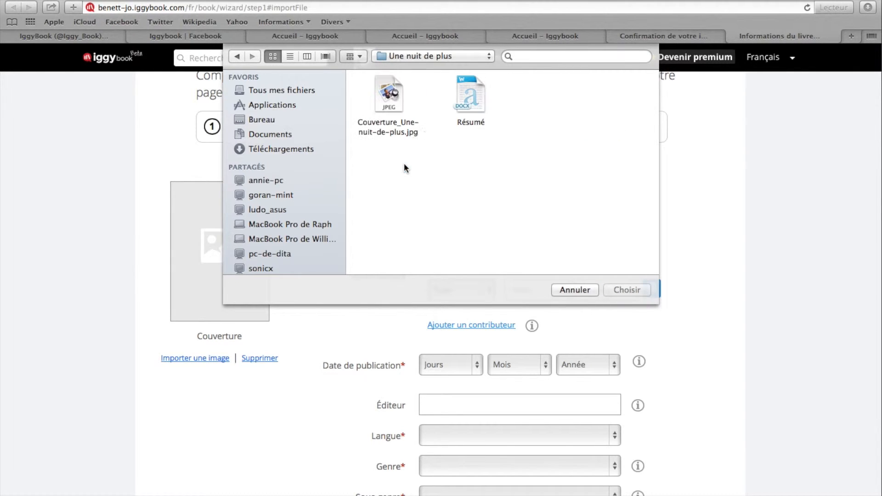
left_click(389, 105)
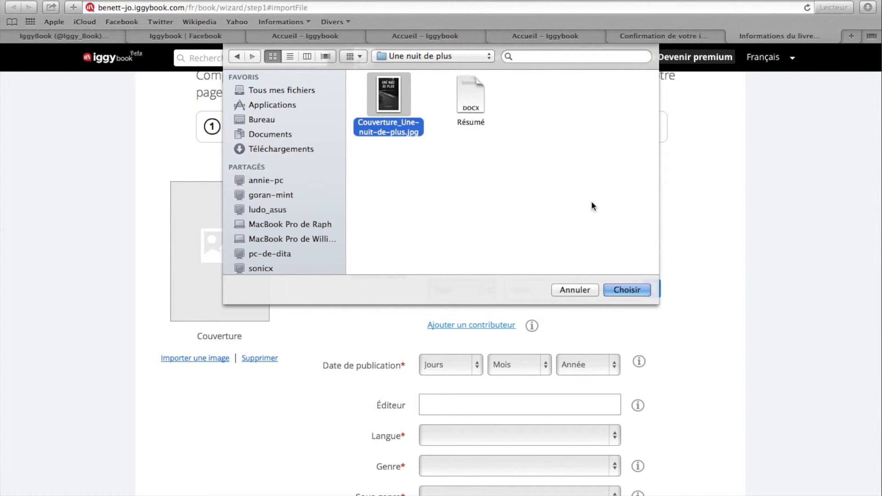
left_click(618, 290)
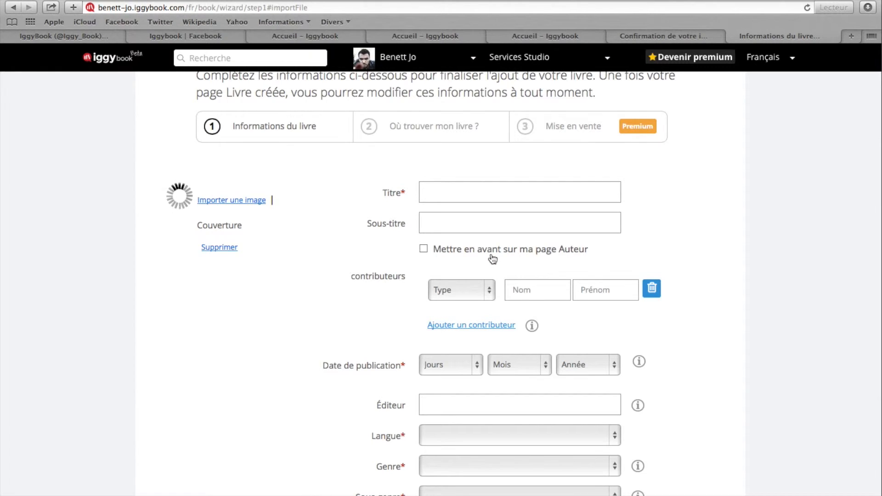
Enter "Une nuit de plus" as the book's title
left_click(490, 192)
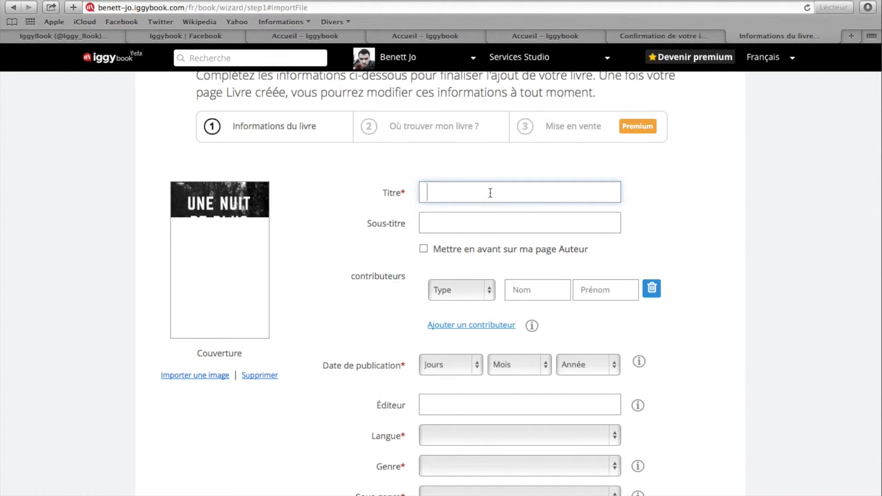
type("Une nuit")
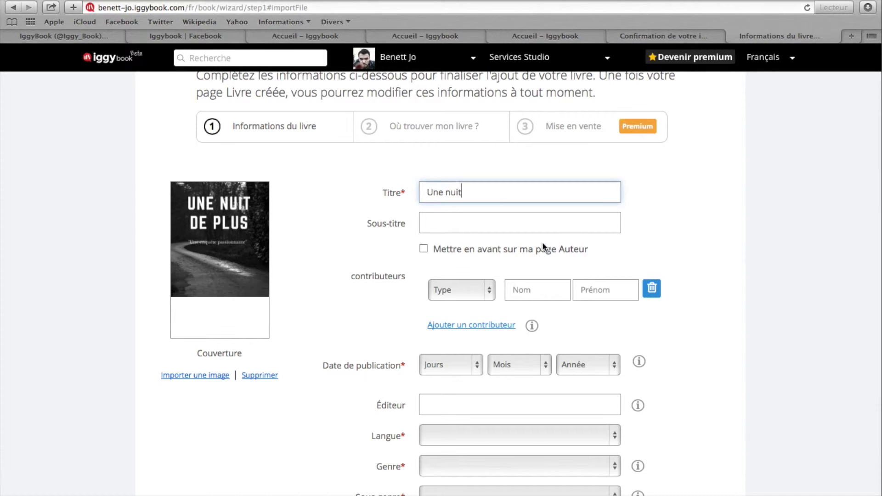
type(" de plus")
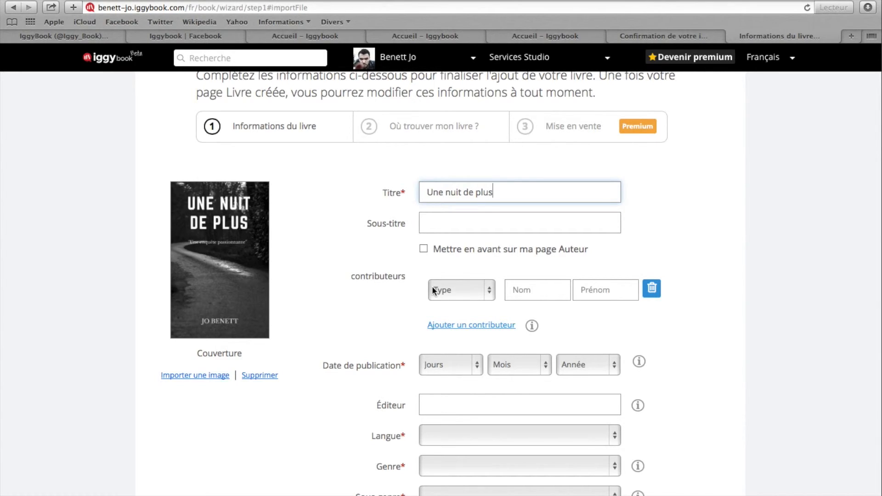
Set the book's publication date to 28 mai 2015
scroll(432, 285, "down", 3)
scroll(432, 285, "down", 2)
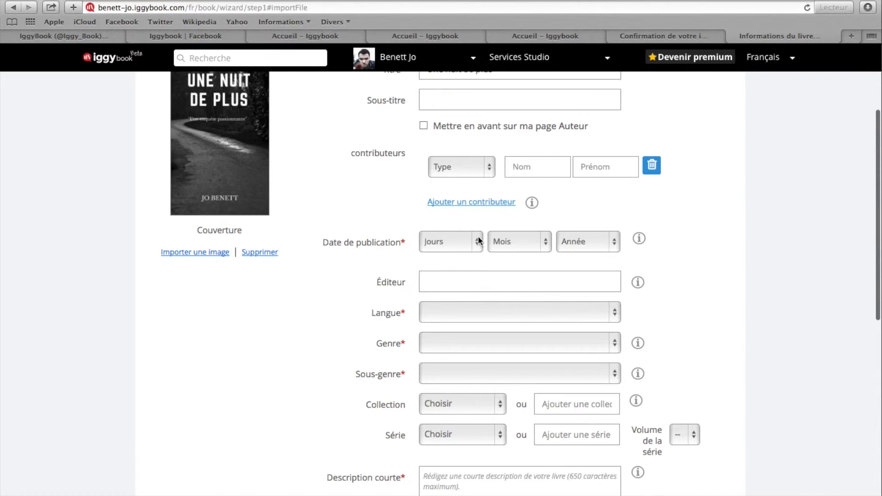
left_click(478, 237)
left_click(620, 1)
left_click(620, 0)
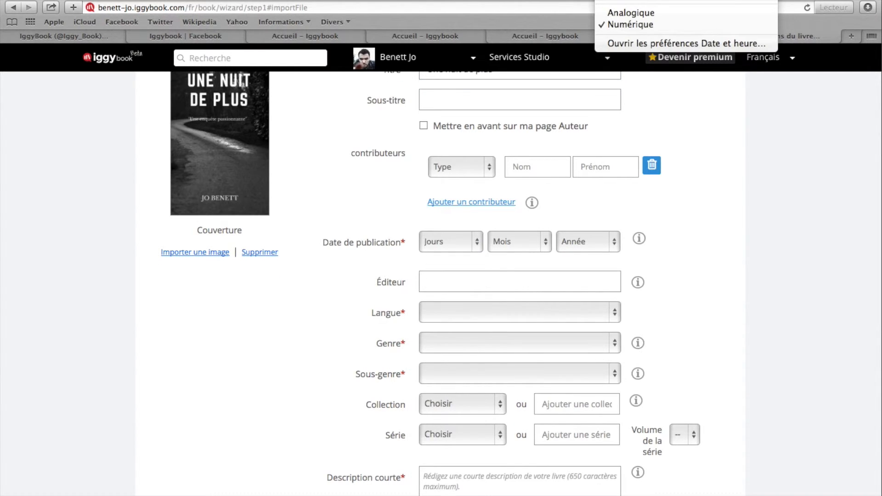
left_click(478, 243)
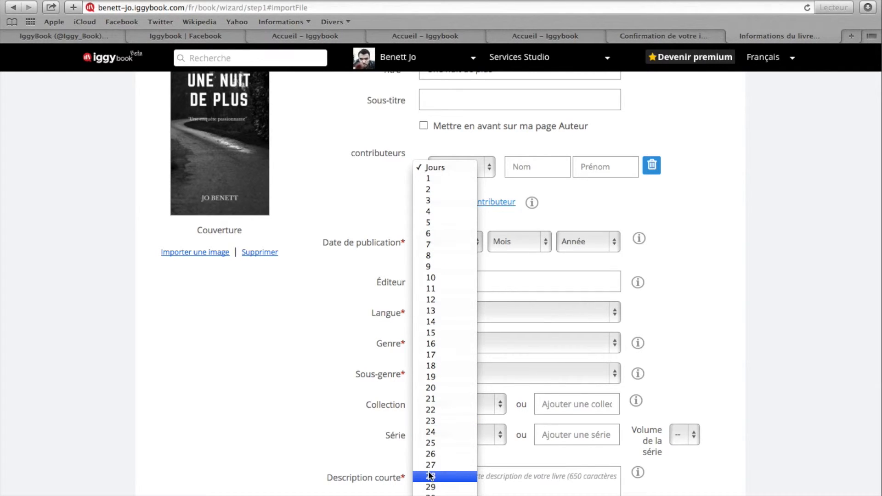
left_click(432, 475)
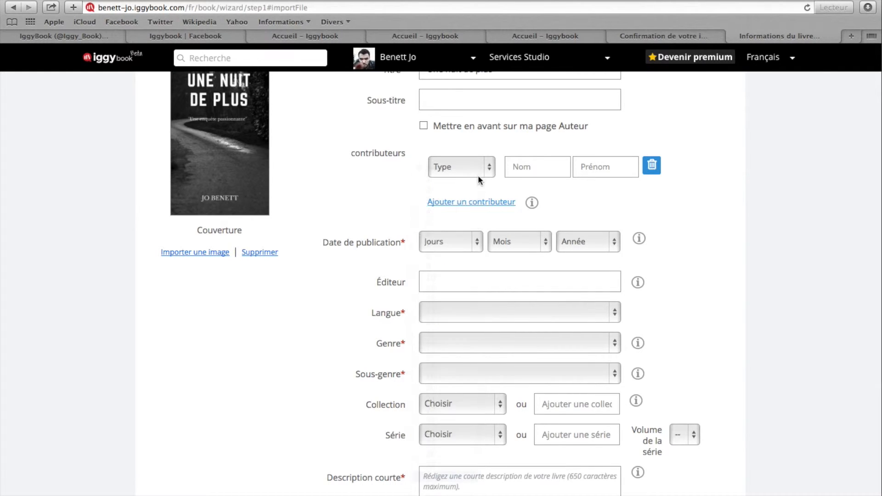
left_click(517, 248)
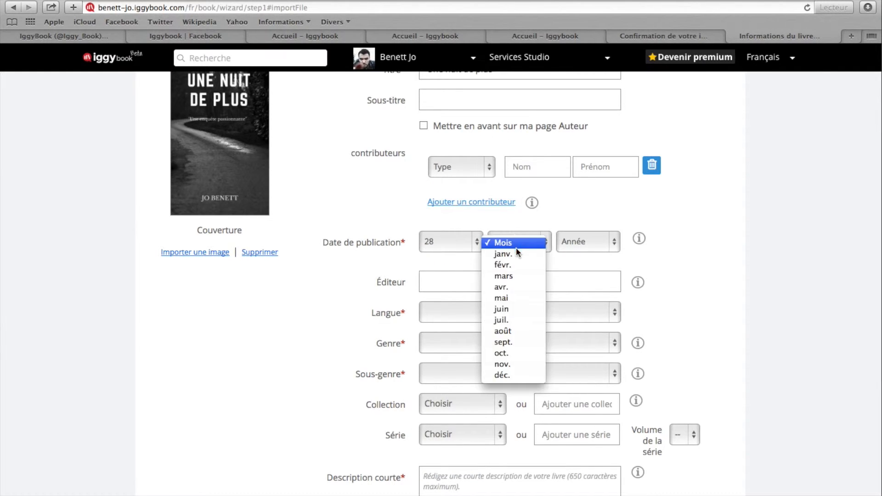
left_click(518, 300)
left_click(575, 242)
left_click(577, 252)
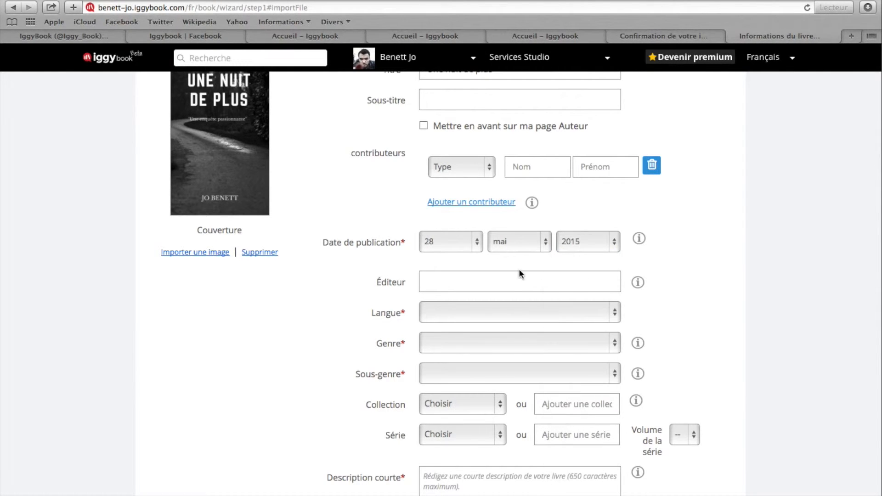
Set the book's language to français, its genre to Policier et Suspense and its sub-genre to Polar
left_click(436, 310)
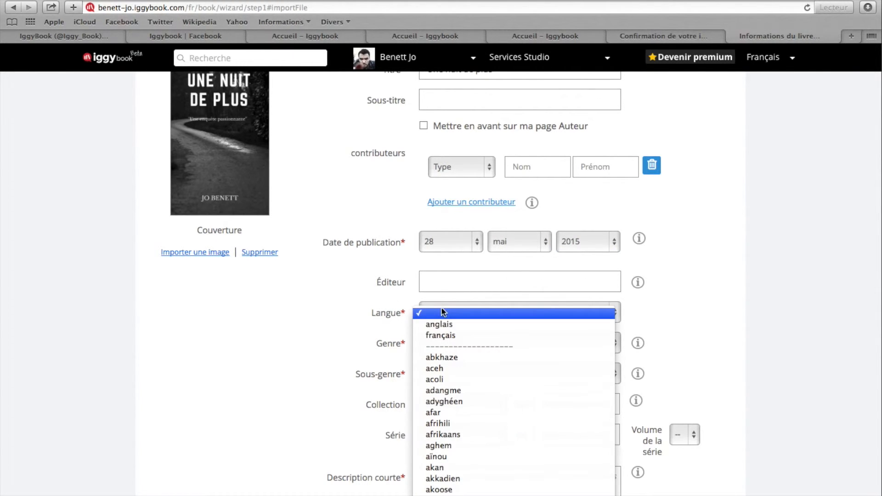
left_click(440, 334)
left_click(456, 345)
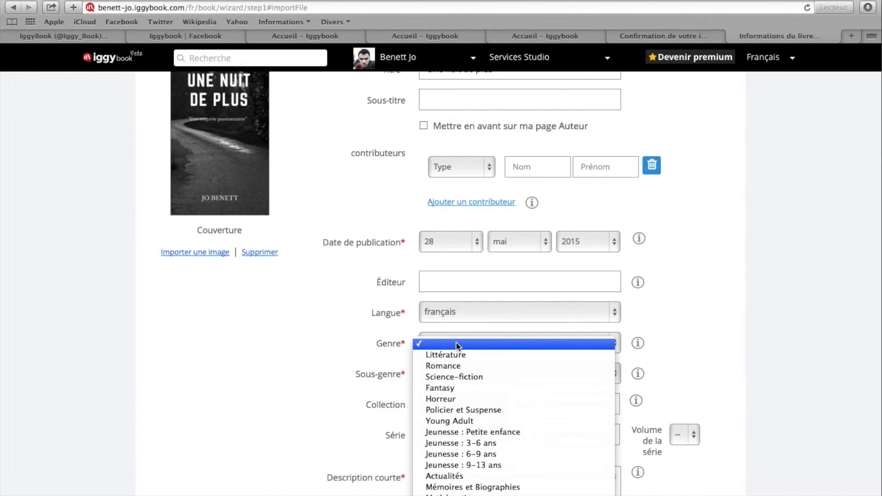
scroll(456, 343, "down", 1)
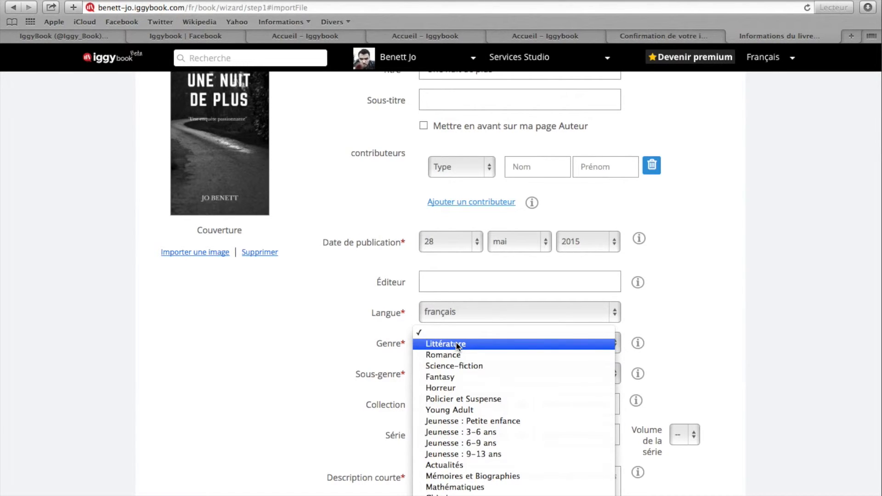
left_click(464, 399)
left_click(473, 375)
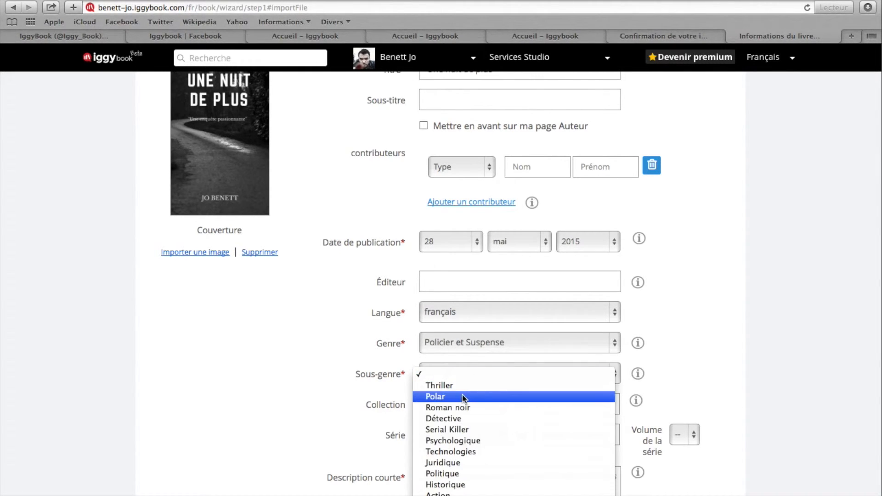
left_click(462, 395)
Paste the copied Lorem ipsum paragraph into both the short and the long description of the book
scroll(652, 365, "down", 5)
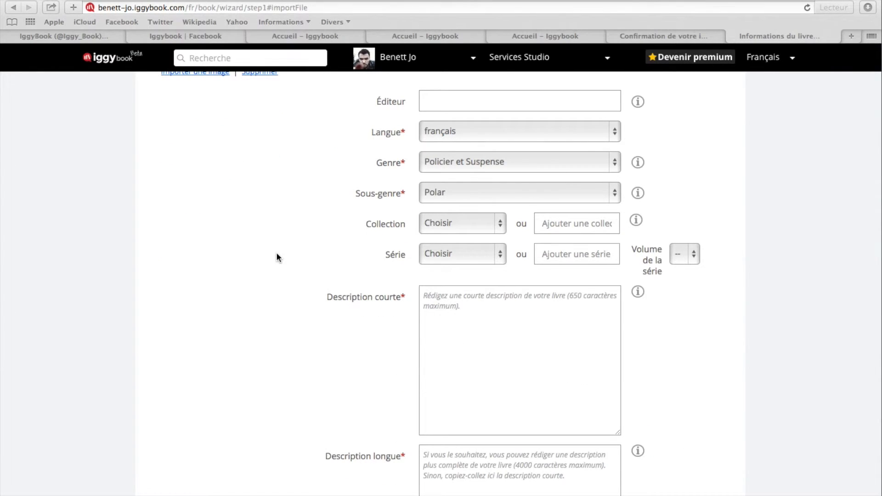
scroll(277, 254, "down", 2)
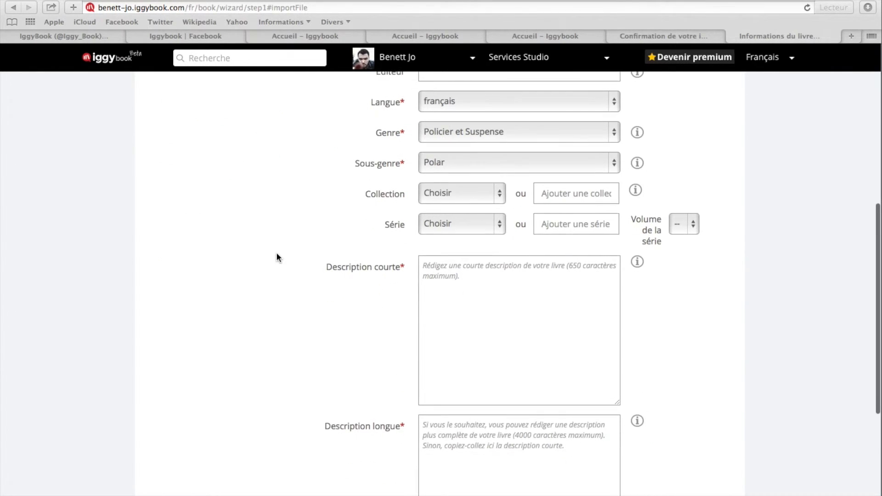
left_click(466, 261)
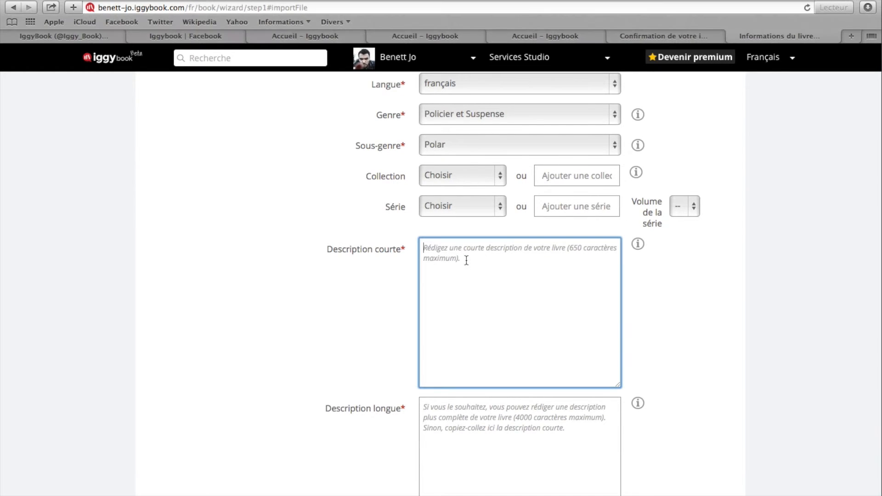
type("Lorem ipsum dolor sit amet, consectetur adipiscing elit, sed do eiusmod tempor incididunt ut labore et dolore magna aliqua. Ut enim ad minim veniam, quis nostrud exercitation ullamco laboris nisi ut aliquip ex ea commodo consequat. Duis aute irure dolor in reprehenderit in voluptate velit esse cillum dolore eu fugiat nulla pariatur. Excepteur sint occaecat cupidatat non proident, sunt in culpa qui officia deserunt mollit anim id est laborum.")
scroll(381, 344, "down", 3)
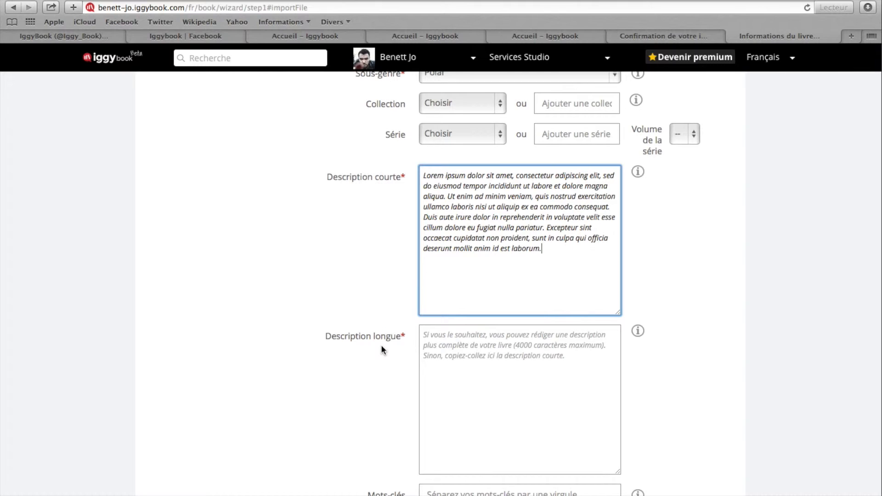
left_click(449, 346)
scroll(450, 346, "down", 6)
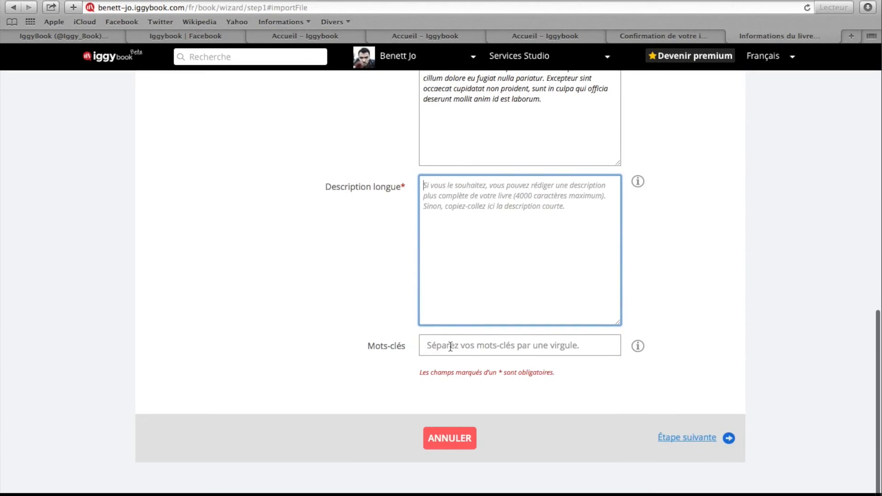
type("Lorem ipsum dolor sit amet, consectetur adipiscing elit, sed do eiusmod tempor incididunt ut labore et dolore magna aliqua. Ut enim ad minim veniam, quis nostrud exercitation ullamco laboris nisi ut aliquip ex ea commodo consequat. Duis aute irure dolor in reprehenderit in voluptate velit esse cillum dolore eu fugiat nulla pariatur. Excepteur sint occaecat cupidatat non proident, sunt in culpa qui officia deserunt mollit anim id est laborum.")
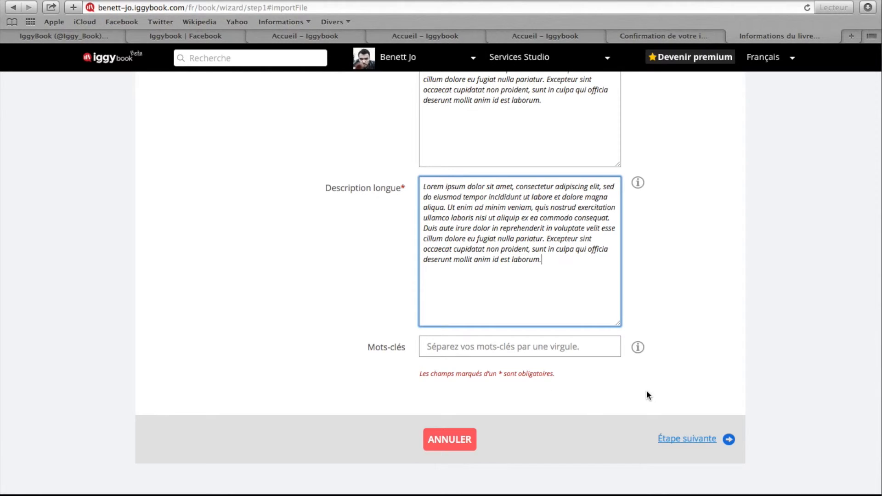
Continue through the shop and sale stages without entering prices or shops, and create the book page
left_click(697, 440)
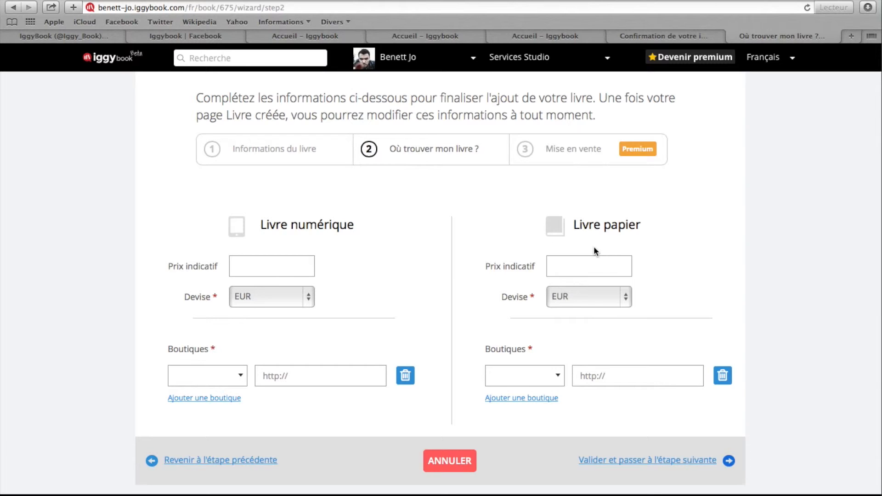
left_click(638, 465)
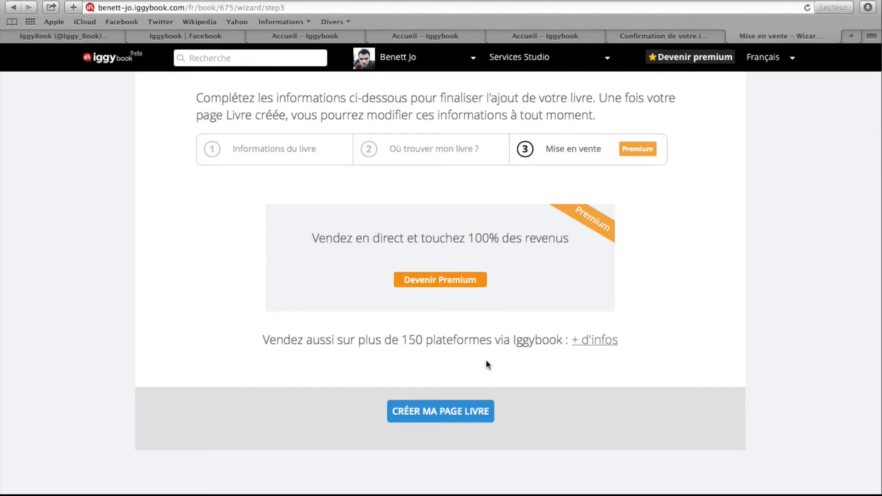
left_click(450, 414)
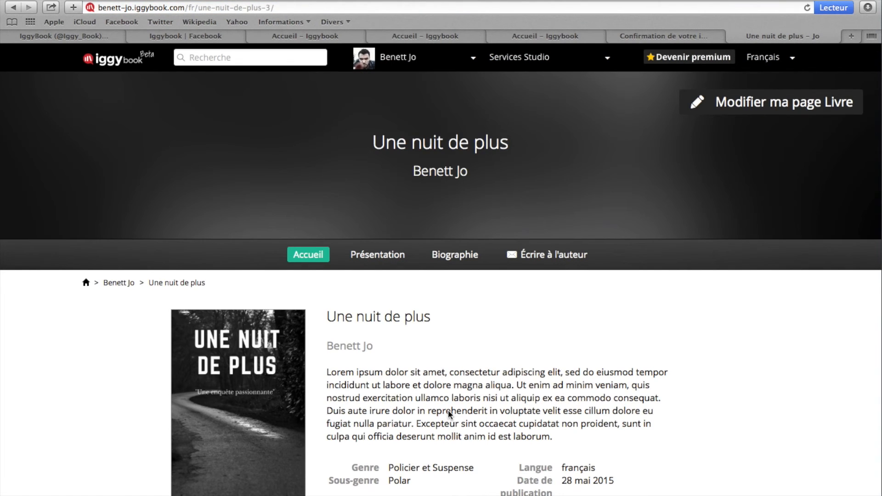
Look over the new Une nuit de plus book page and open it for editing
scroll(448, 410, "down", 1)
scroll(448, 410, "up", 1)
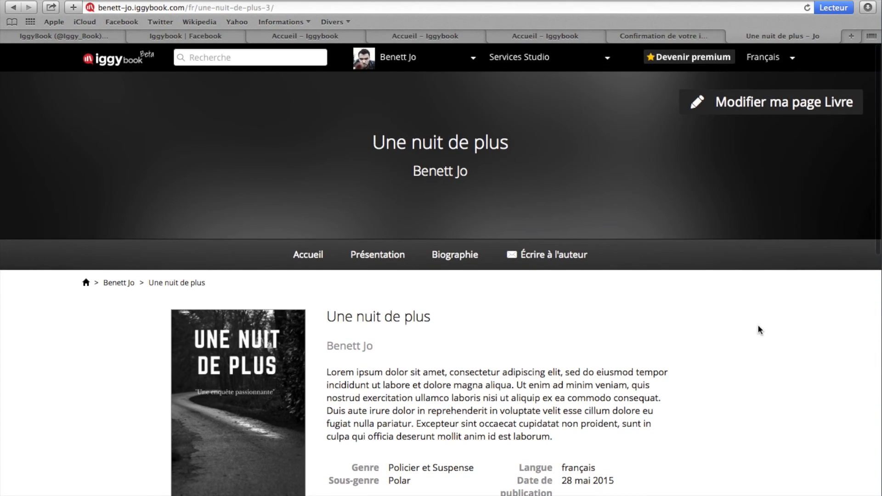
left_click(823, 113)
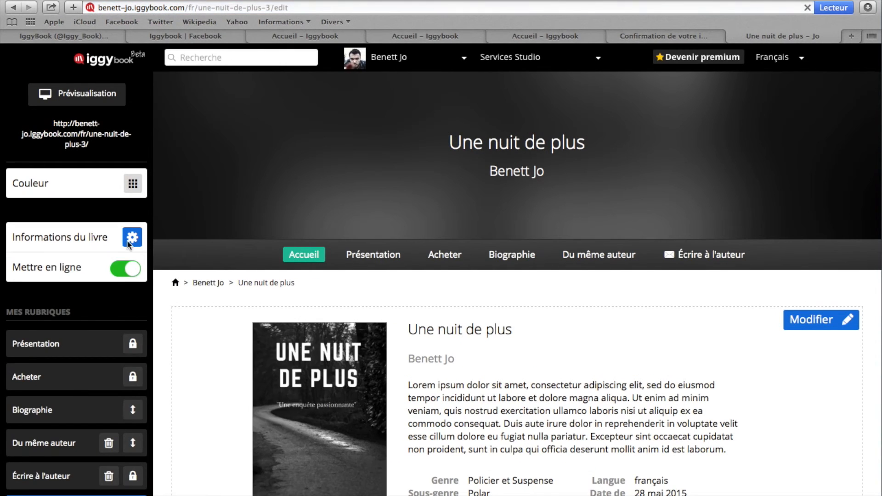
scroll(118, 290, "down", 3)
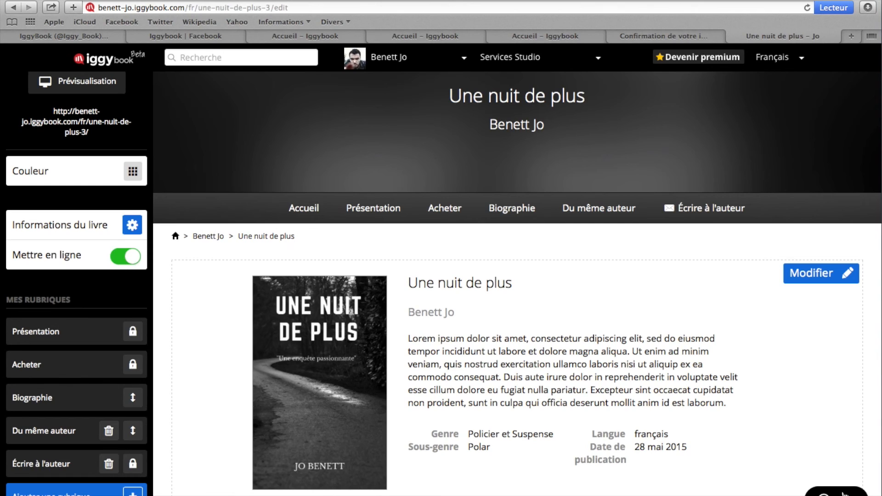
View the support message form on the book page, and open the Iggybook FAQ to look over its topics
left_click(845, 494)
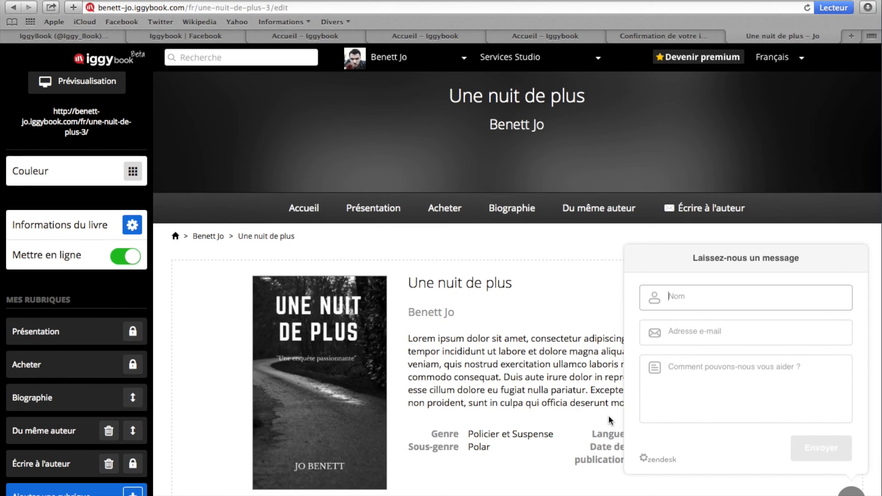
scroll(609, 416, "down", 6)
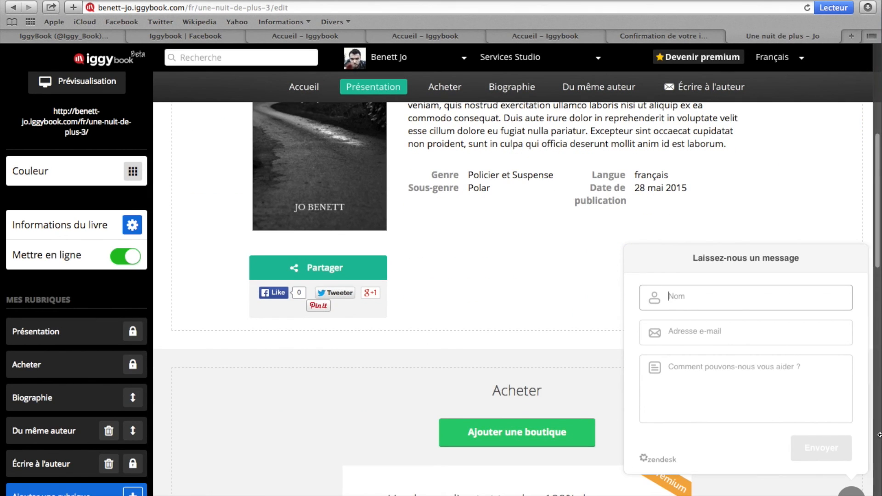
scroll(759, 449, "down", 12)
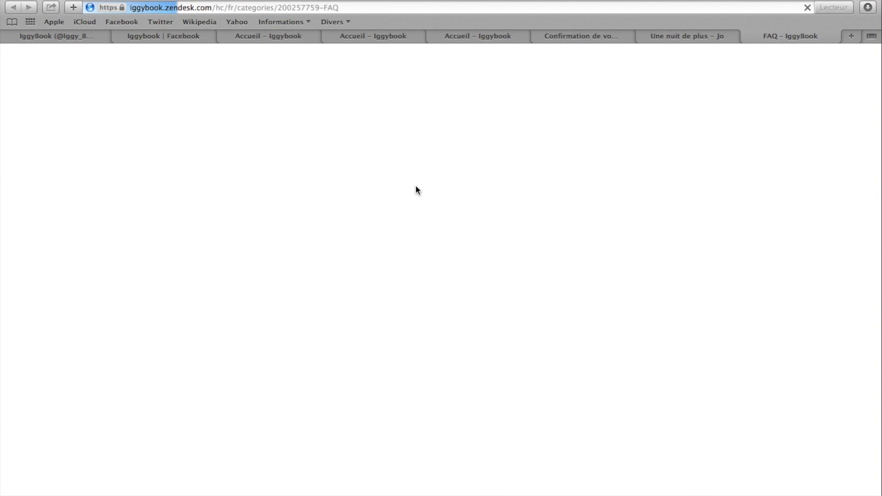
scroll(418, 191, "down", 1)
scroll(415, 188, "down", 5)
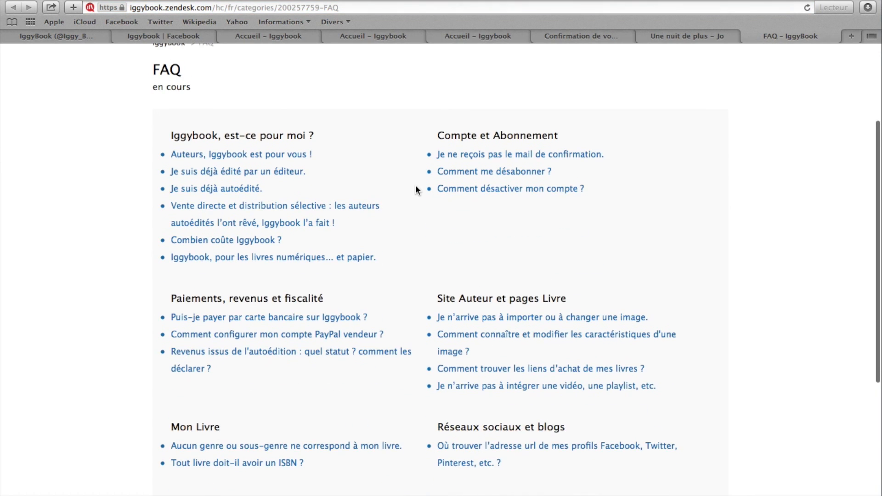
scroll(415, 189, "up", 3)
scroll(415, 188, "up", 2)
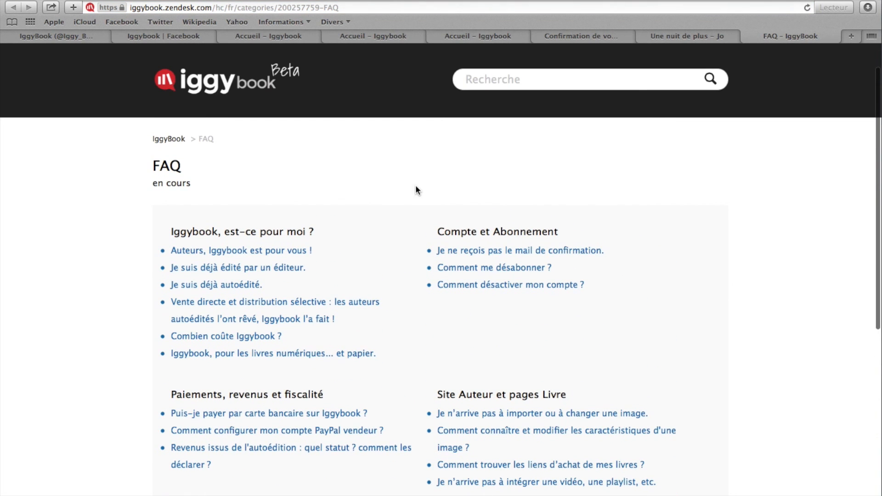
Return from the FAQ to the book page and go to the author page
left_click(666, 34)
left_click(381, 57)
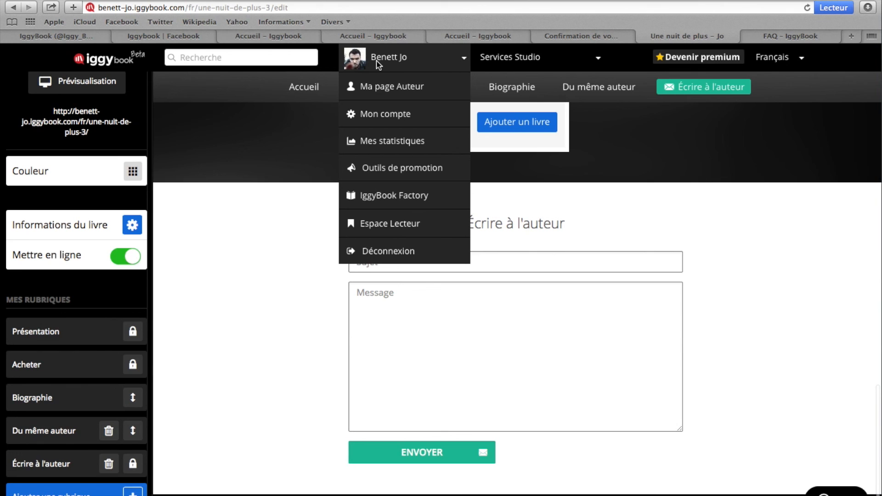
left_click(382, 86)
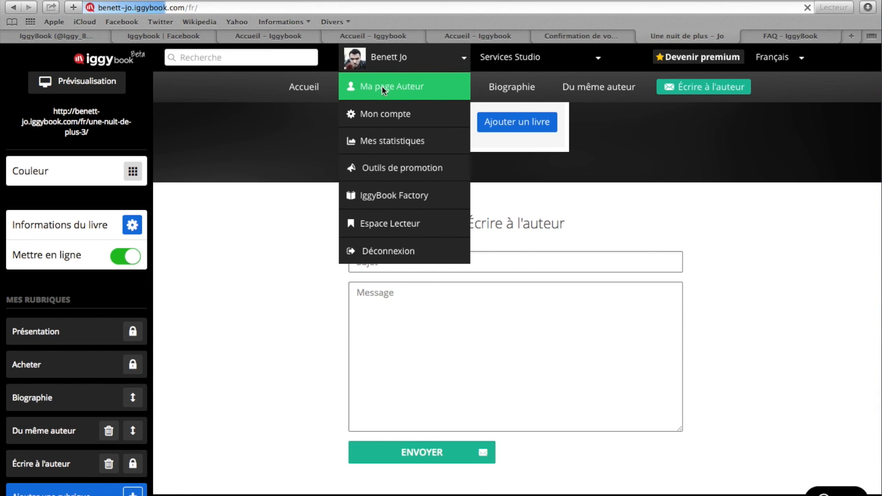